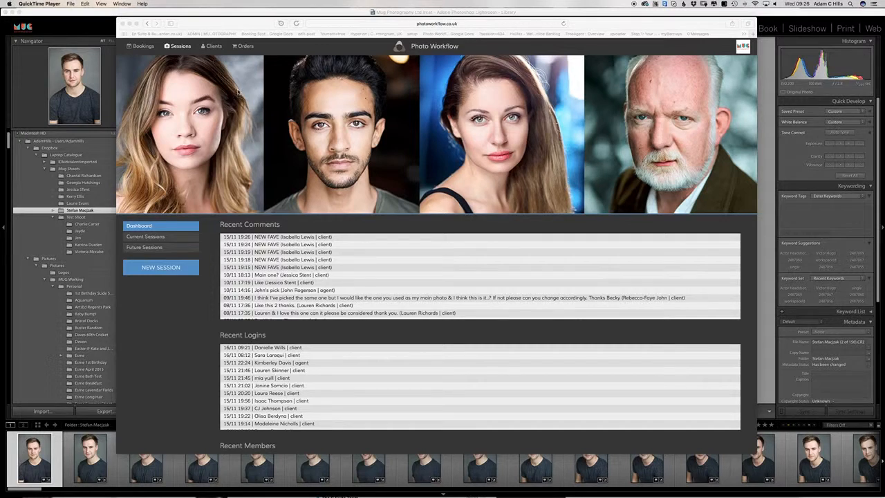
Step: Open a blank New Client form from the Clients list and put the cursor in First Name
{"action": "left_click", "coordinate": [211, 46]}
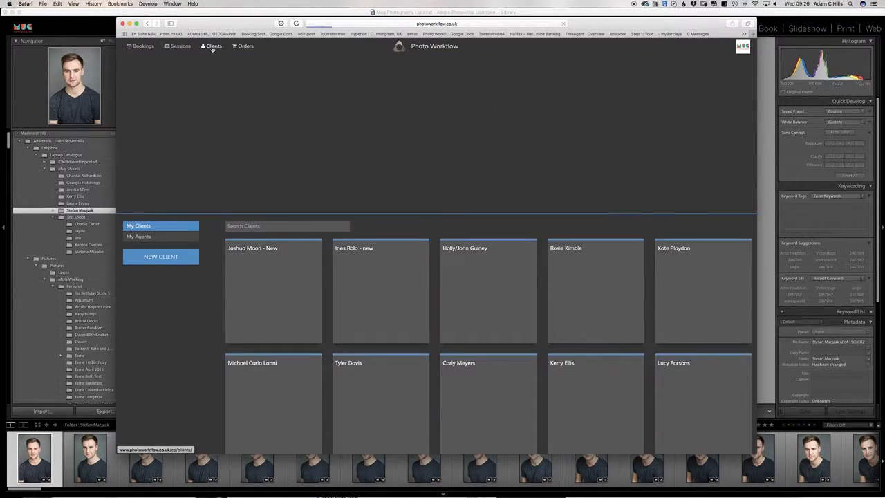
{"action": "left_click", "coordinate": [186, 262]}
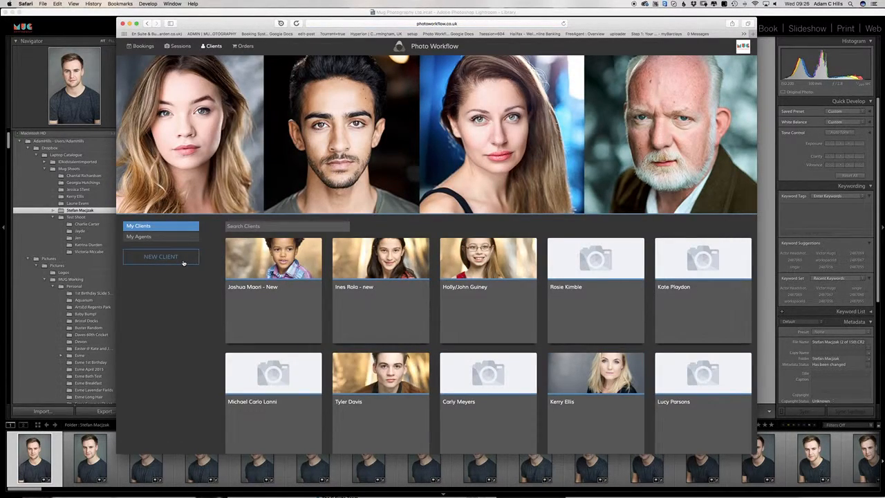
{"action": "left_click", "coordinate": [242, 251]}
Step: Enter the test client's last name and e-mail address, then create the client
{"action": "key", "text": "Tab"}
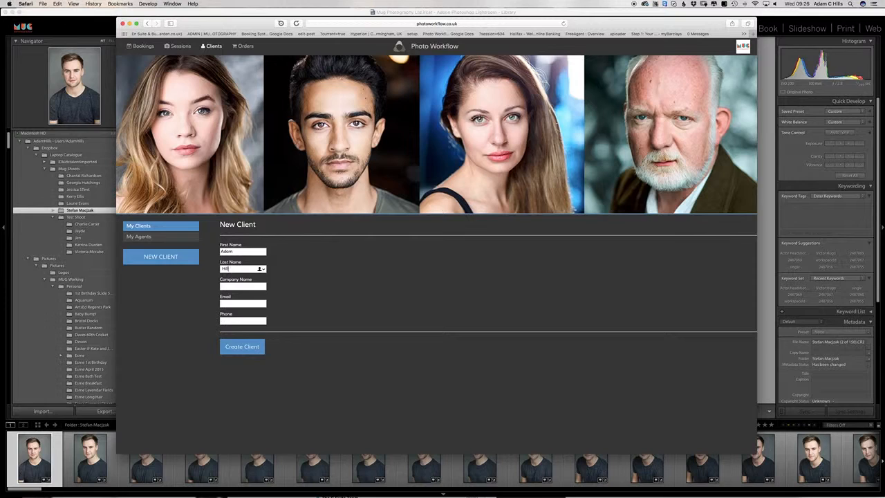
{"action": "type", "text": "Hills testing Client"}
{"action": "key", "text": "Tab"}
{"action": "key", "text": "Tab"}
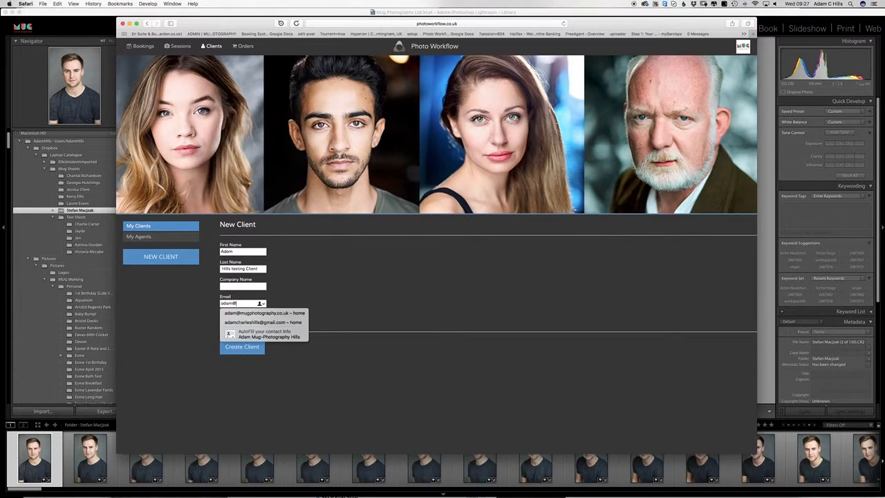
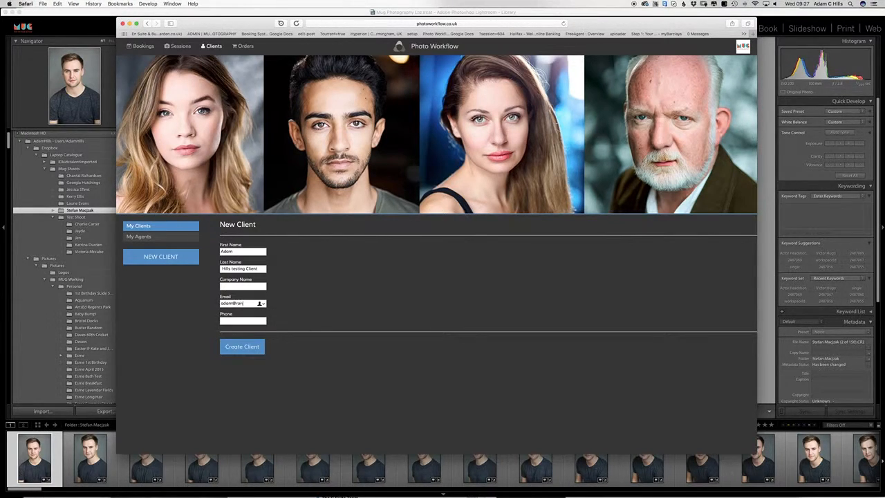
{"action": "left_click", "coordinate": [243, 345]}
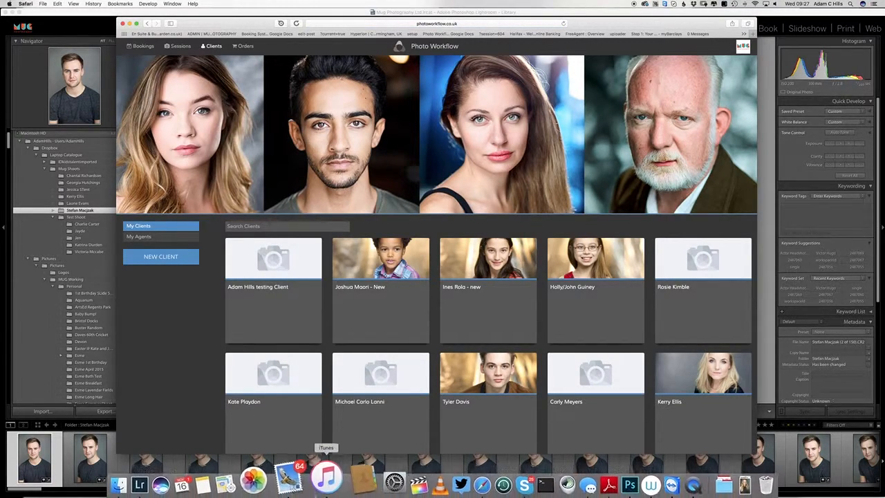
Step: View the automatic welcome e-mail in Mail's Sent > Photo Workflow mailbox, then return to the web app
{"action": "left_click", "coordinate": [297, 478]}
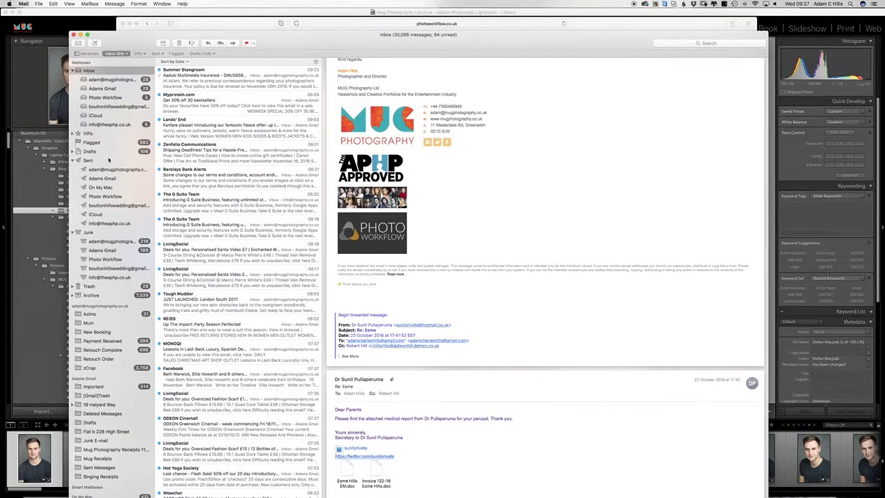
{"action": "left_click", "coordinate": [104, 196]}
{"action": "left_click", "coordinate": [190, 87]}
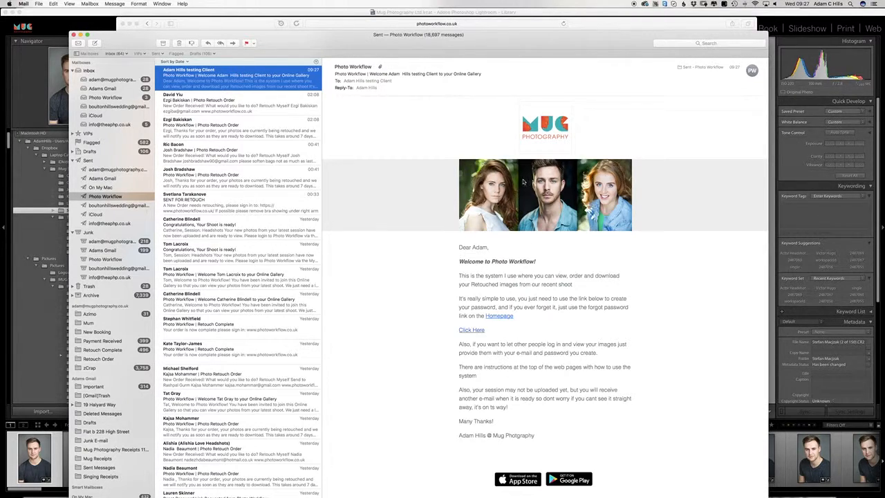
{"action": "left_click_drag", "start_coordinate": [336, 43], "coordinate": [344, 378]}
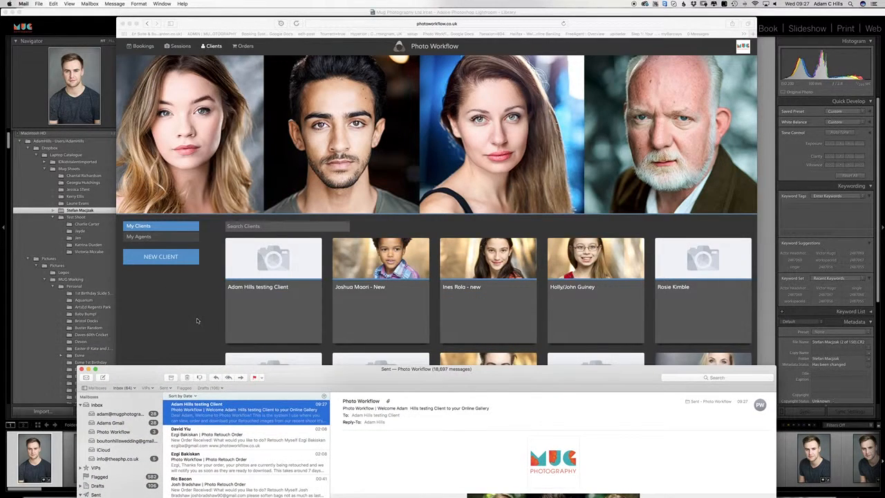
{"action": "left_click", "coordinate": [197, 321]}
Step: Start a new session from the Sessions dashboard and name it Winter Headshots
{"action": "left_click", "coordinate": [177, 45]}
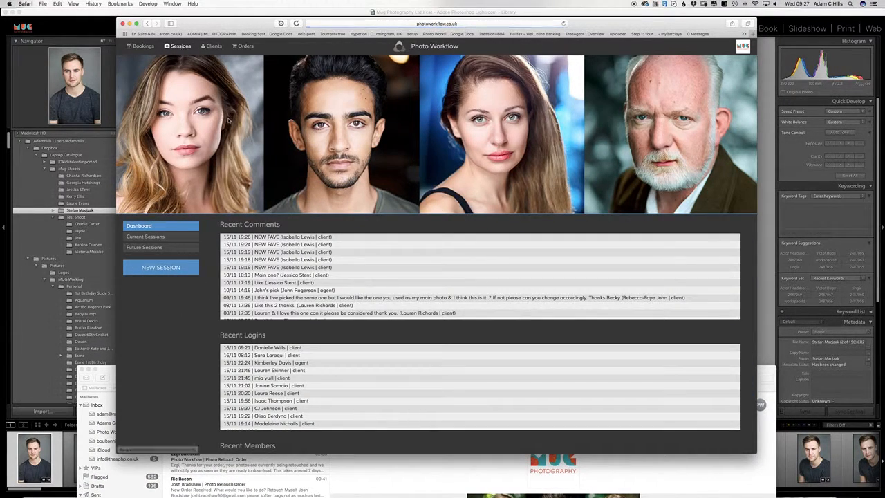
{"action": "left_click", "coordinate": [164, 267]}
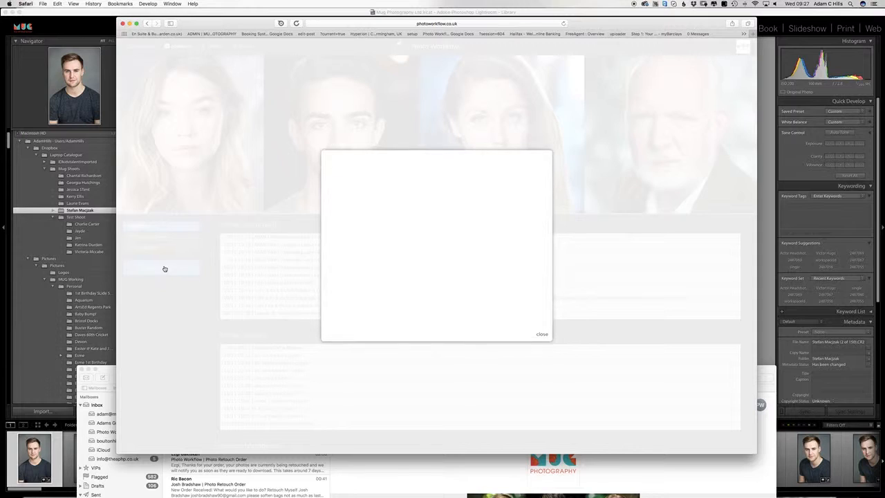
{"action": "left_click", "coordinate": [540, 333]}
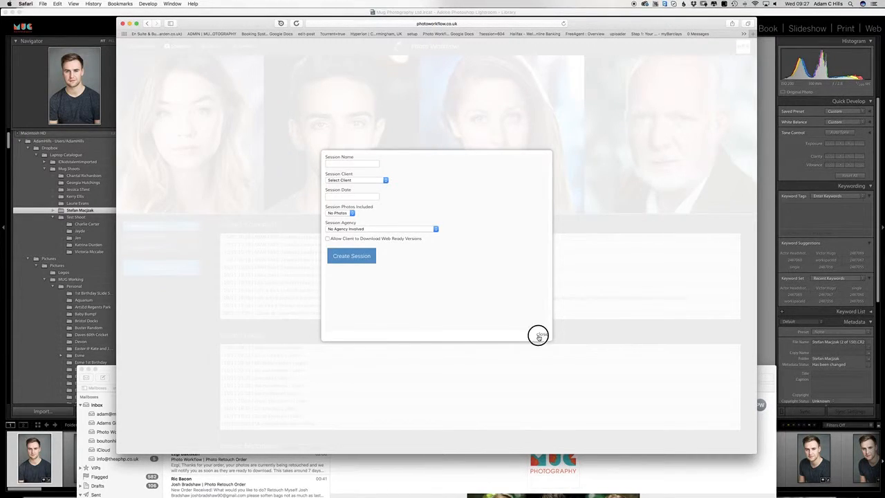
{"action": "left_click", "coordinate": [162, 270]}
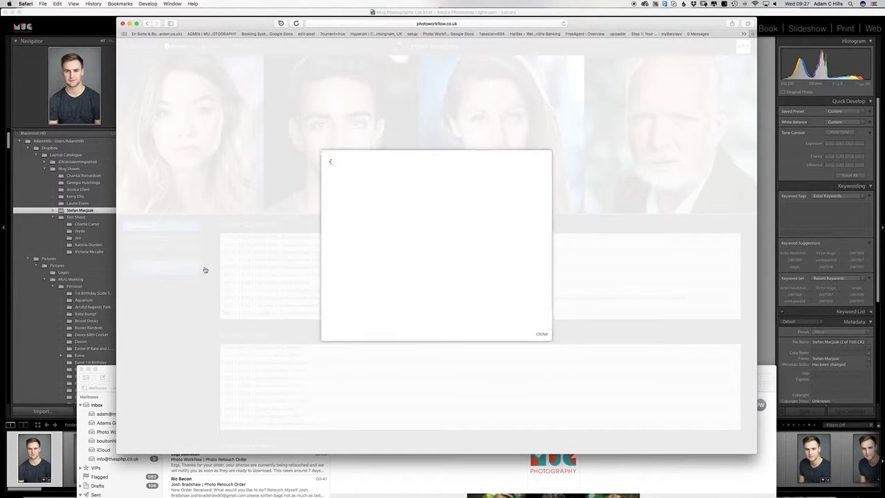
{"action": "type", "text": "Winter Headshots"}
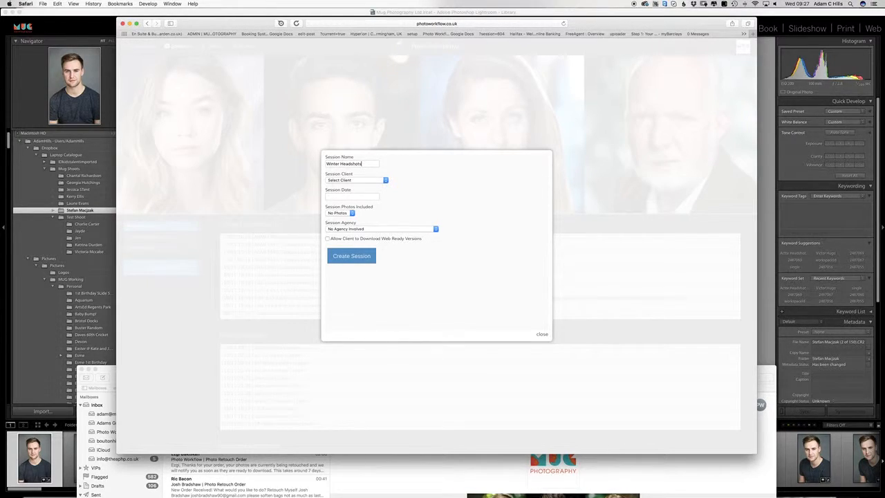
Step: Assign the test client, date 16 November 2016, 5 photos, allow web-ready downloads, and create the session
{"action": "left_click", "coordinate": [352, 180]}
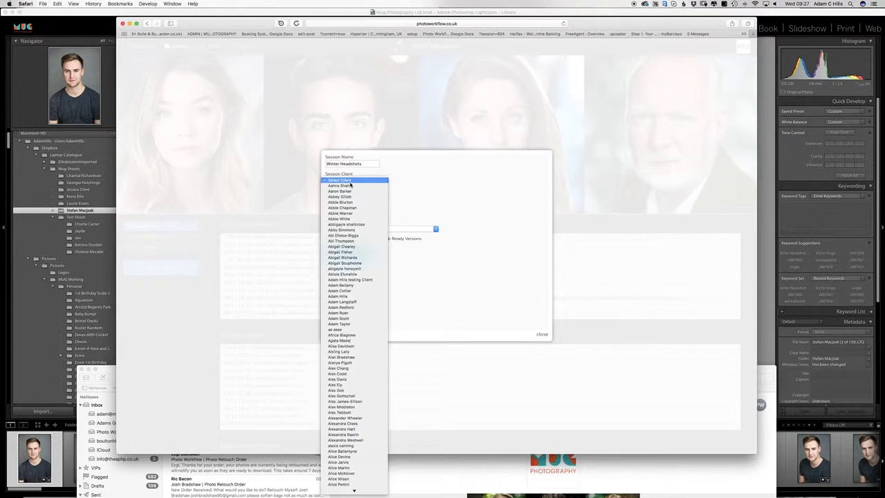
{"action": "left_click", "coordinate": [360, 280]}
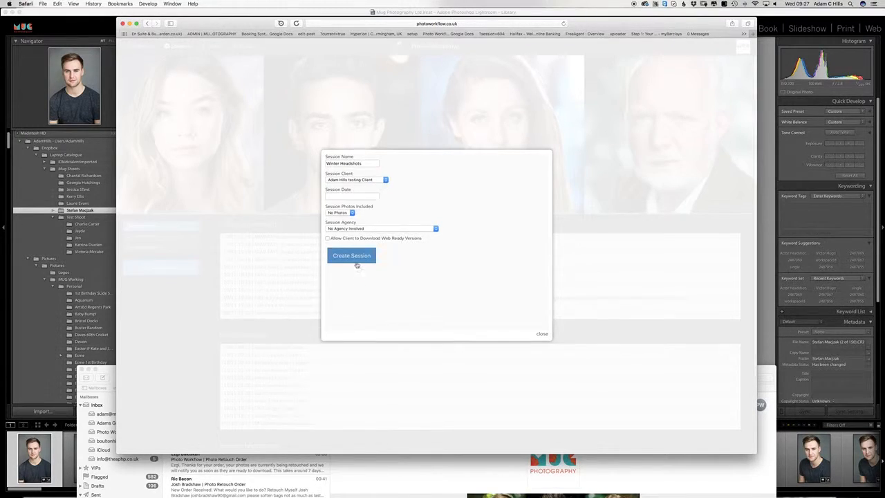
{"action": "left_click", "coordinate": [355, 197]}
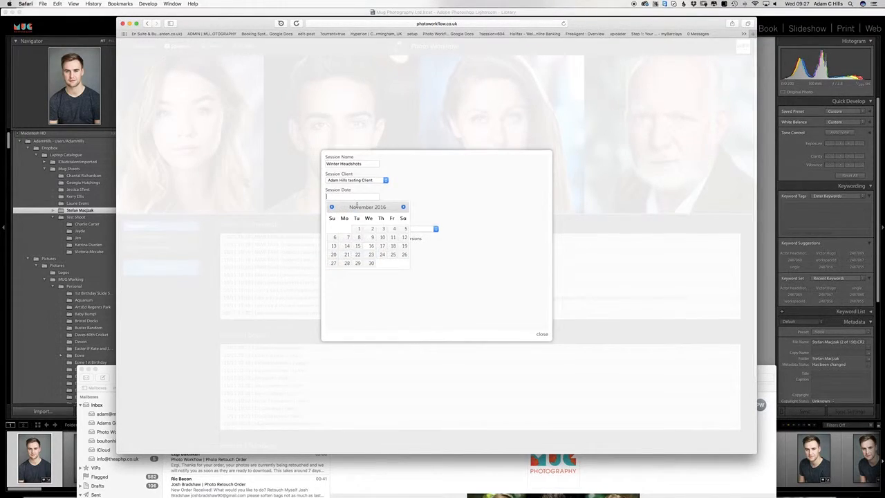
{"action": "left_click", "coordinate": [369, 246]}
{"action": "left_click", "coordinate": [342, 213]}
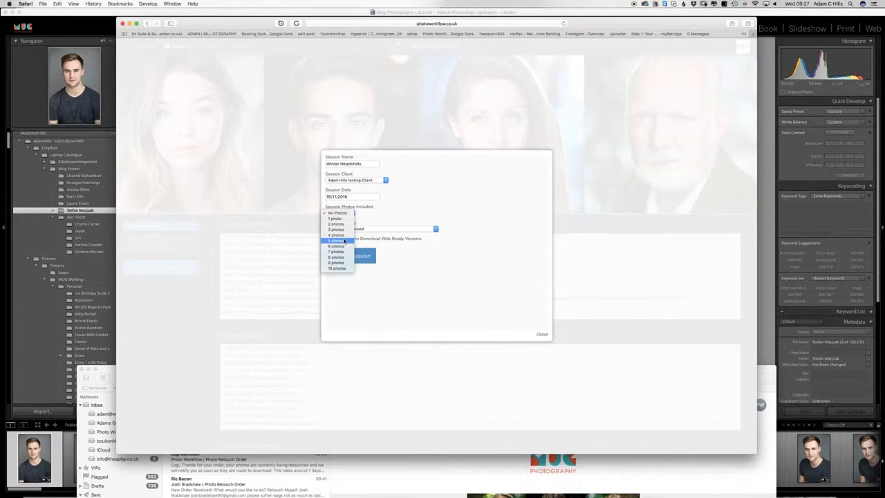
{"action": "left_click", "coordinate": [344, 240]}
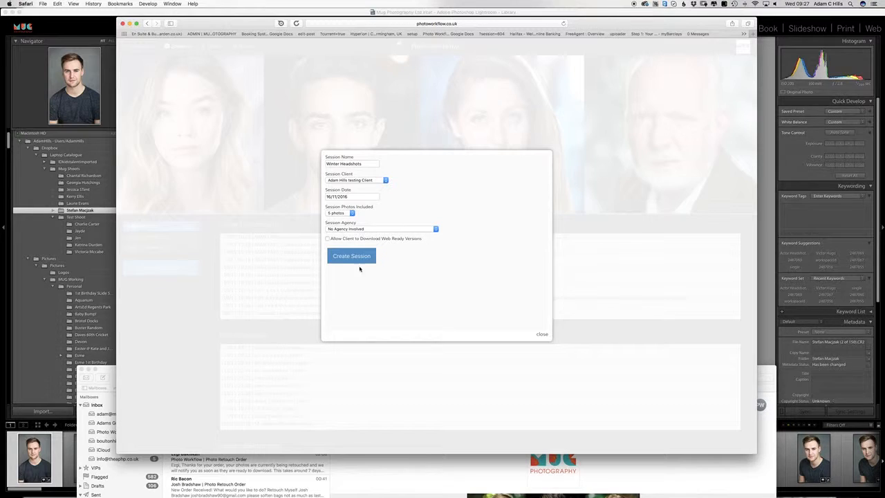
{"action": "left_click", "coordinate": [327, 239]}
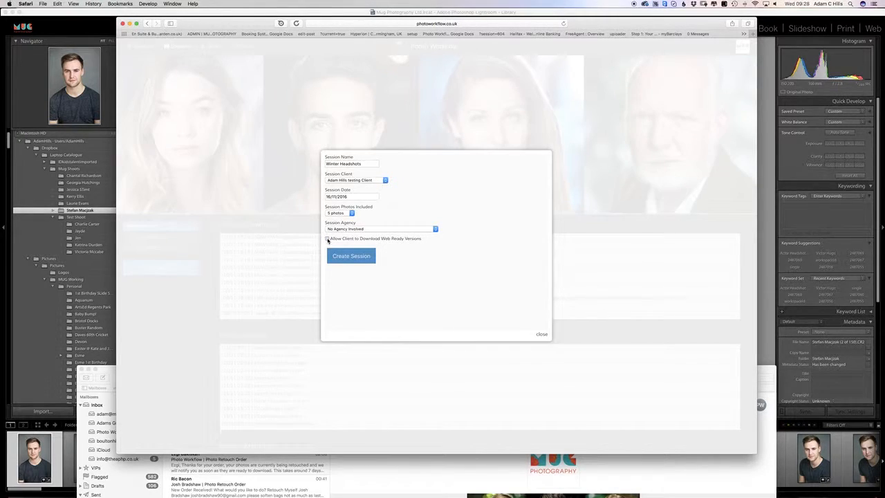
{"action": "left_click", "coordinate": [366, 259]}
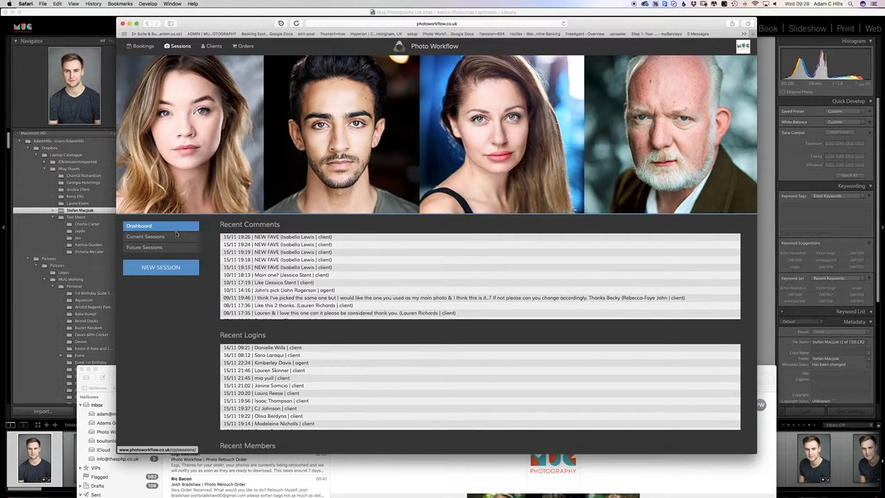
Step: Change the Winter Headshots session's included photos from 5 to 4 and save
{"action": "left_click", "coordinate": [153, 238]}
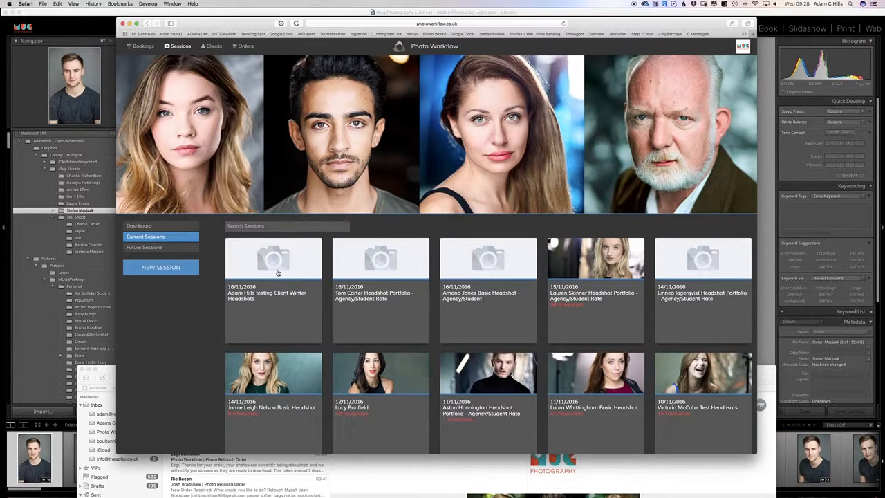
{"action": "left_click", "coordinate": [277, 272]}
{"action": "left_click", "coordinate": [426, 96]}
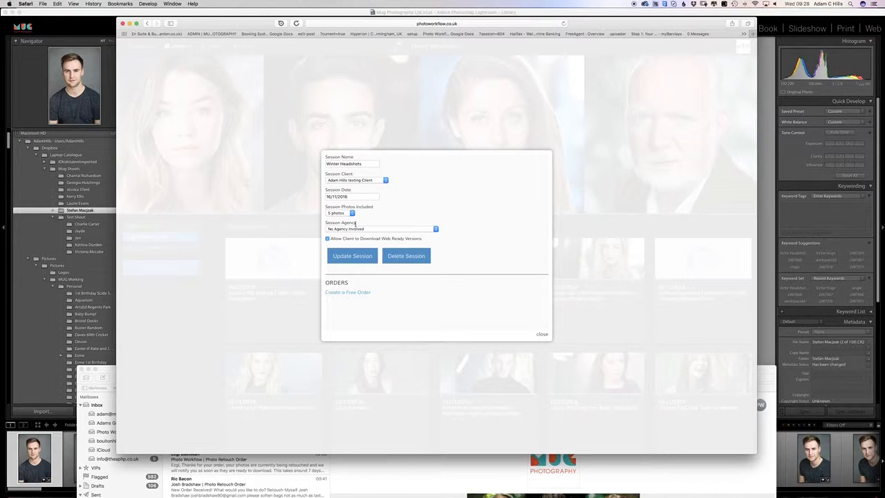
{"action": "left_click", "coordinate": [349, 213]}
{"action": "left_click", "coordinate": [350, 204]}
{"action": "left_click", "coordinate": [359, 261]}
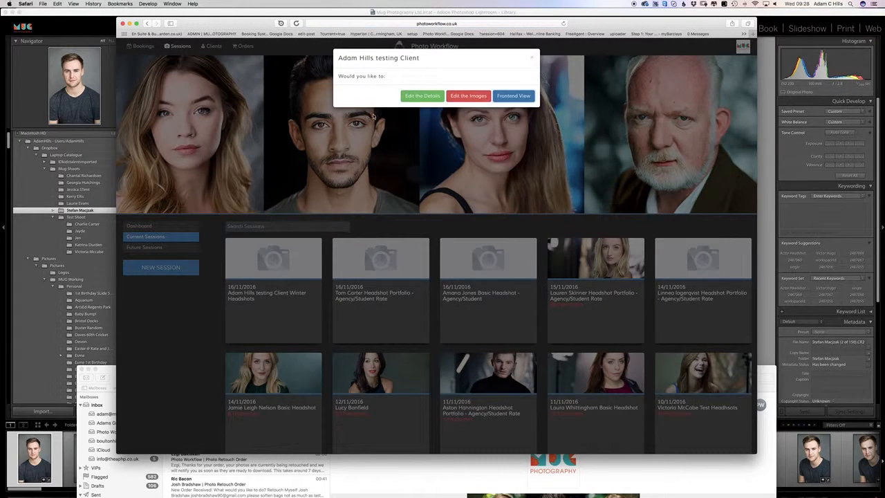
Step: Open the empty Winter Headshots image management page, then bring Lightroom's Library forward
{"action": "left_click", "coordinate": [414, 100]}
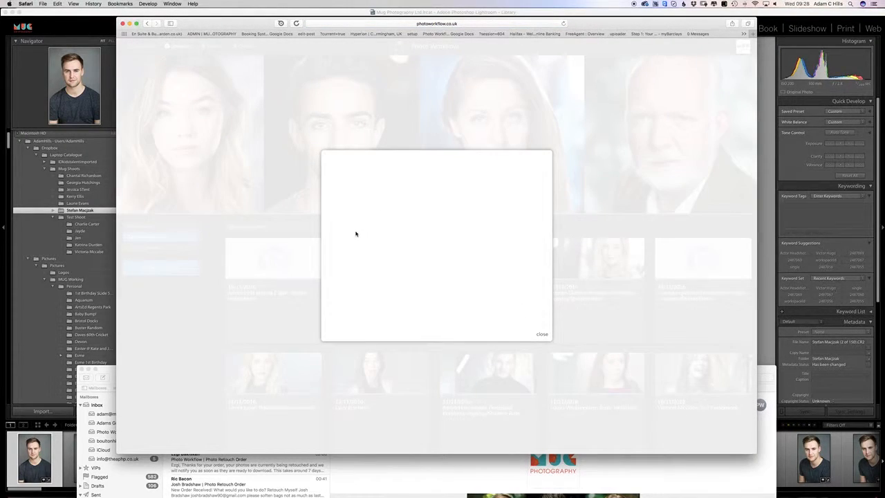
{"action": "left_click", "coordinate": [542, 334]}
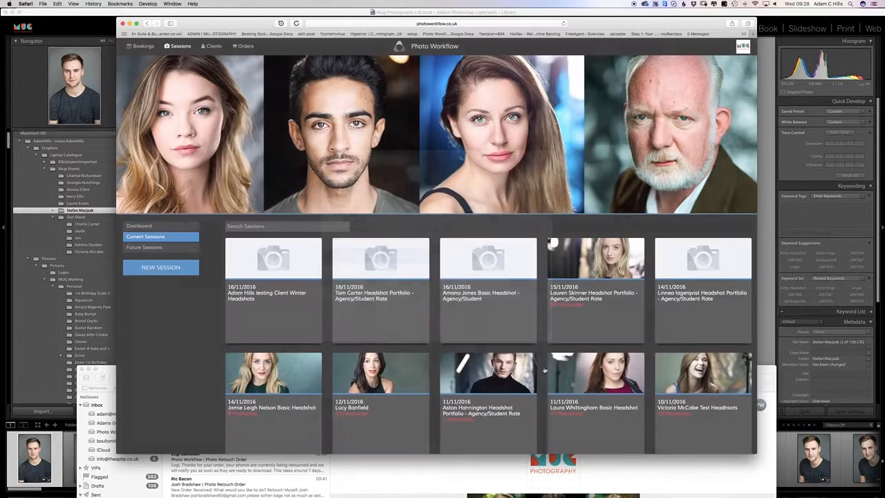
{"action": "left_click", "coordinate": [292, 268]}
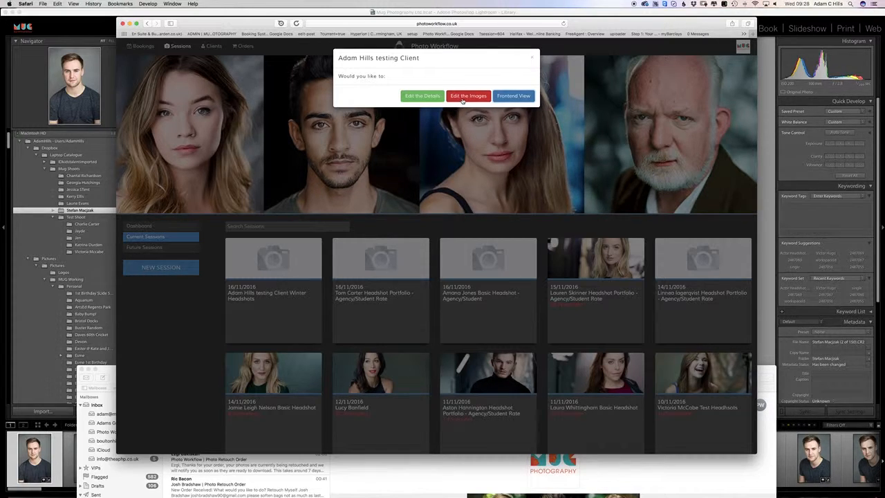
{"action": "left_click", "coordinate": [462, 96]}
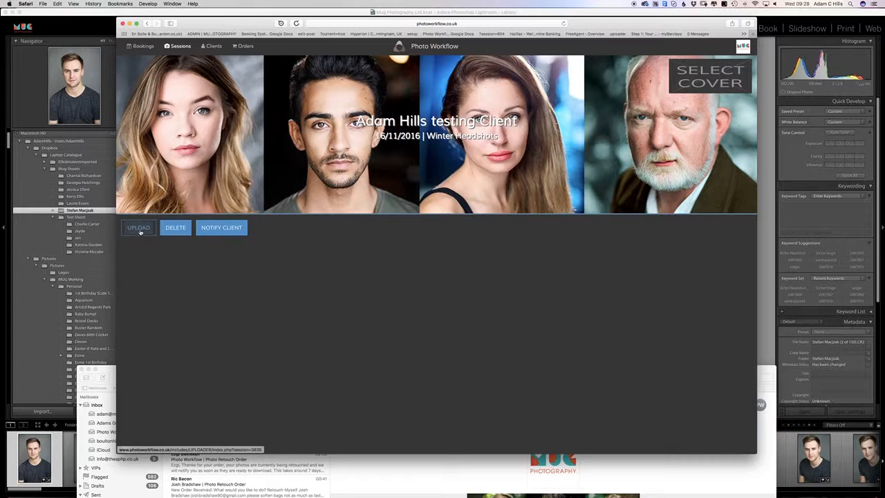
{"action": "left_click", "coordinate": [68, 20]}
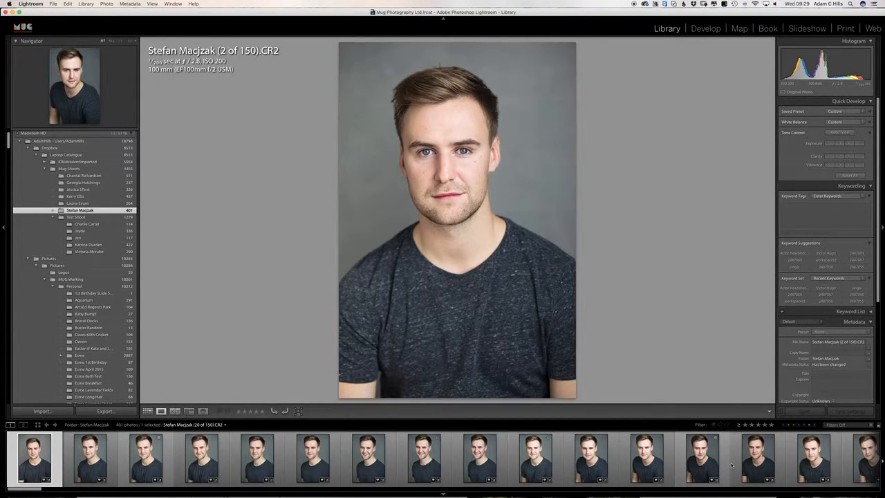
Step: Select the first 14 headshots in the filmstrip and start a File > Export
{"action": "left_click", "coordinate": [754, 463], "text": "shift"}
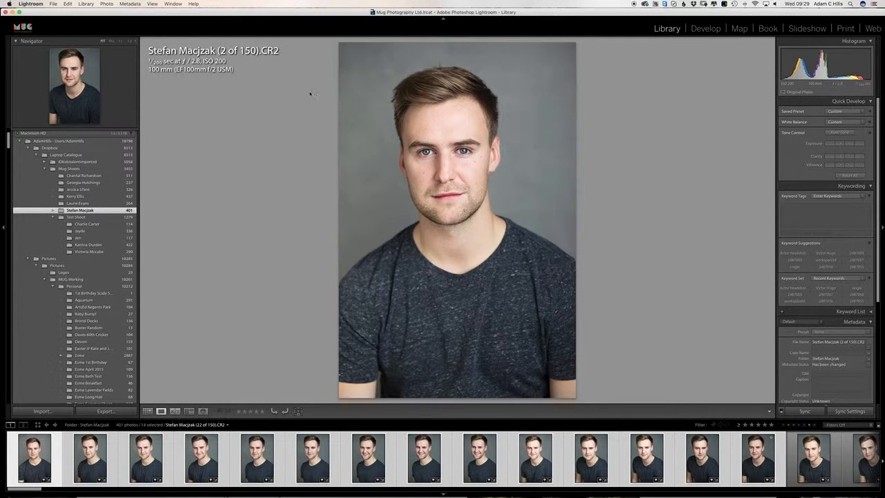
{"action": "left_click", "coordinate": [53, 4]}
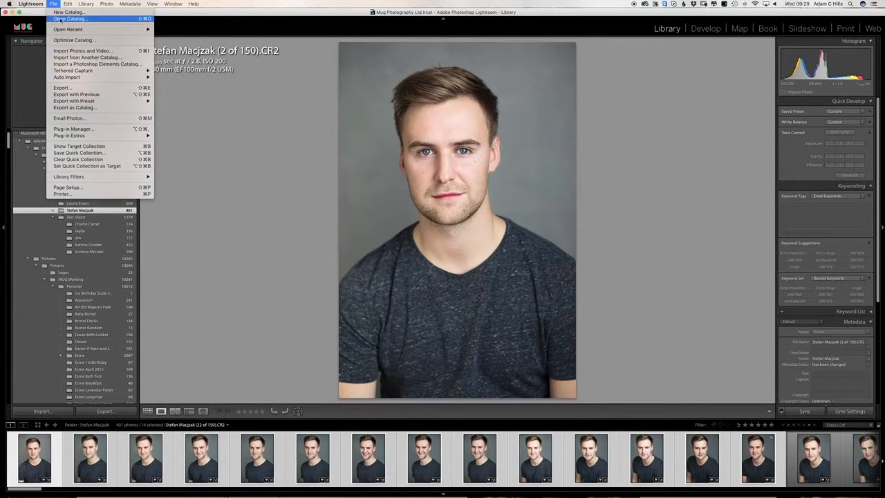
{"action": "left_click", "coordinate": [58, 87]}
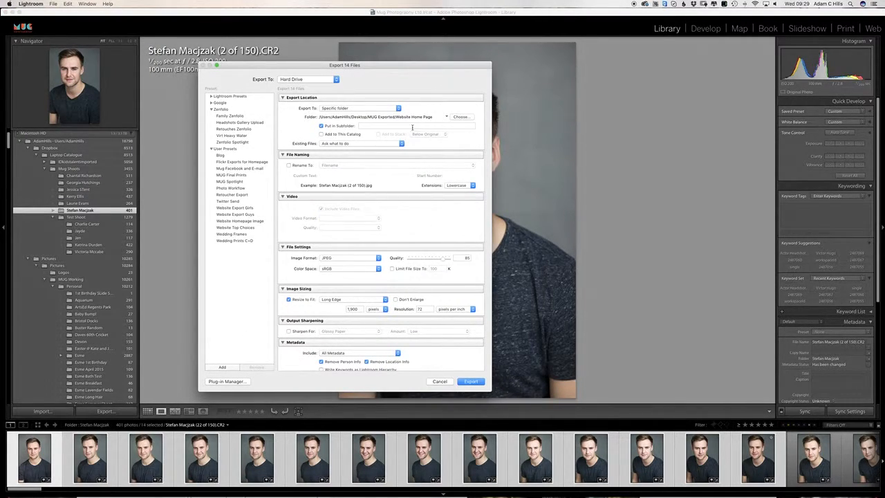
Step: Keep Export To: Hard Drive and set the export destination folder to the Desktop
{"action": "left_click", "coordinate": [317, 80]}
{"action": "left_click", "coordinate": [316, 81]}
{"action": "left_click", "coordinate": [462, 118]}
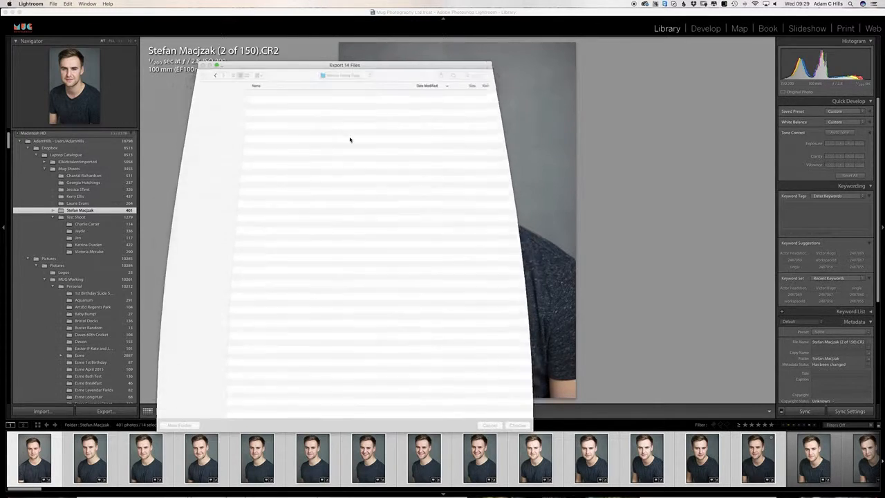
{"action": "left_click", "coordinate": [180, 113]}
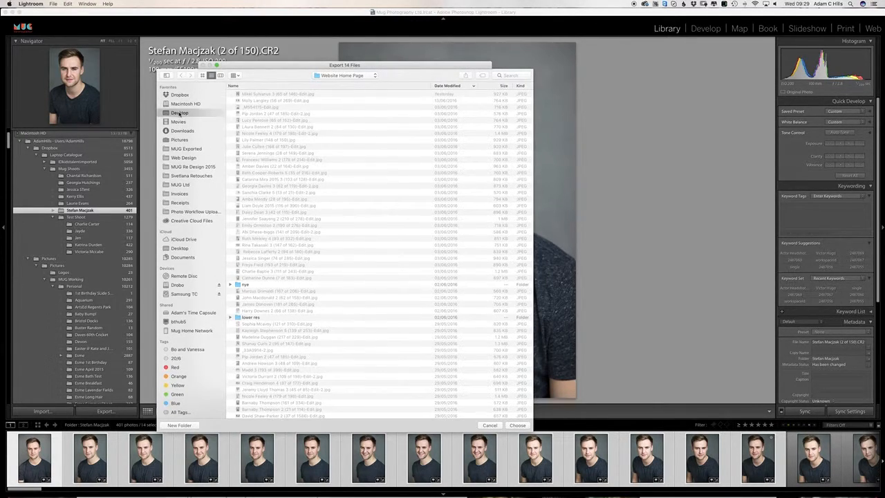
{"action": "left_click", "coordinate": [523, 425]}
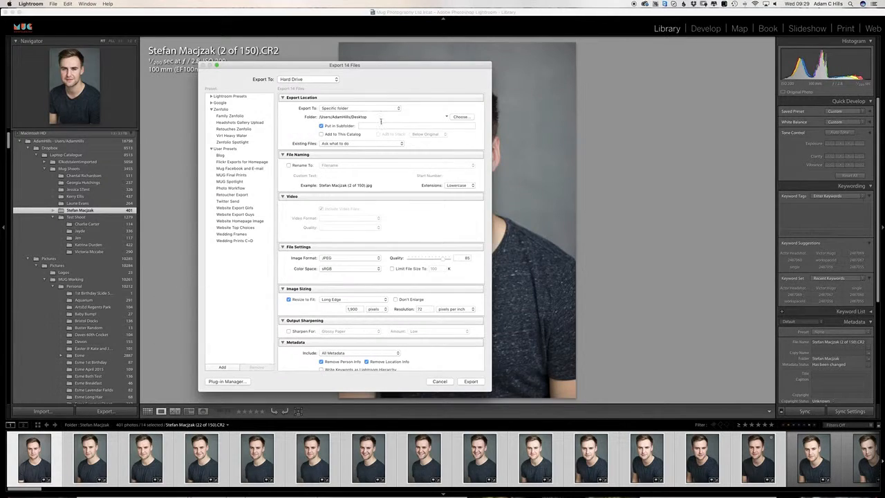
Step: Put the exports in a subfolder named for the test client and set JPEG quality to 75
{"action": "left_click", "coordinate": [371, 126]}
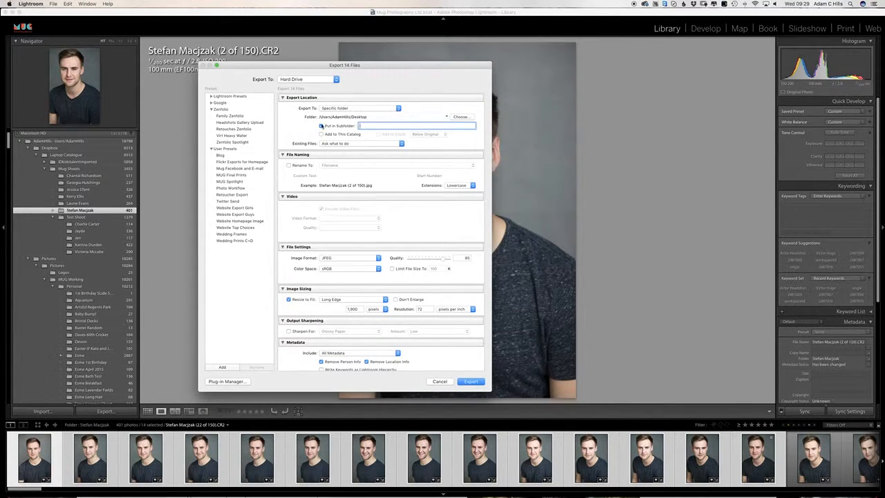
{"action": "scroll", "coordinate": [320, 186], "scroll_direction": "down", "scroll_amount": 4}
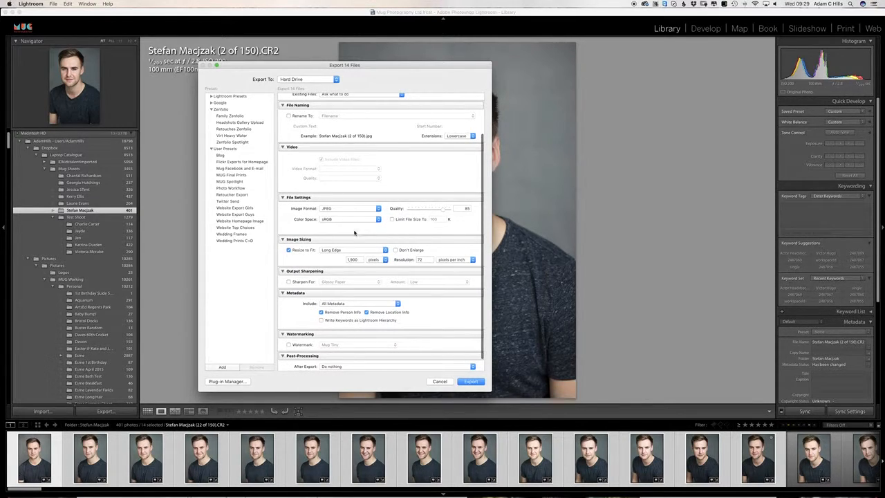
{"action": "left_click_drag", "start_coordinate": [442, 206], "coordinate": [439, 210]}
Step: Resize to fit long edge 1,900 px, sharpen for Screen, and export the 14 files
{"action": "scroll", "coordinate": [437, 218], "scroll_direction": "down", "scroll_amount": 2}
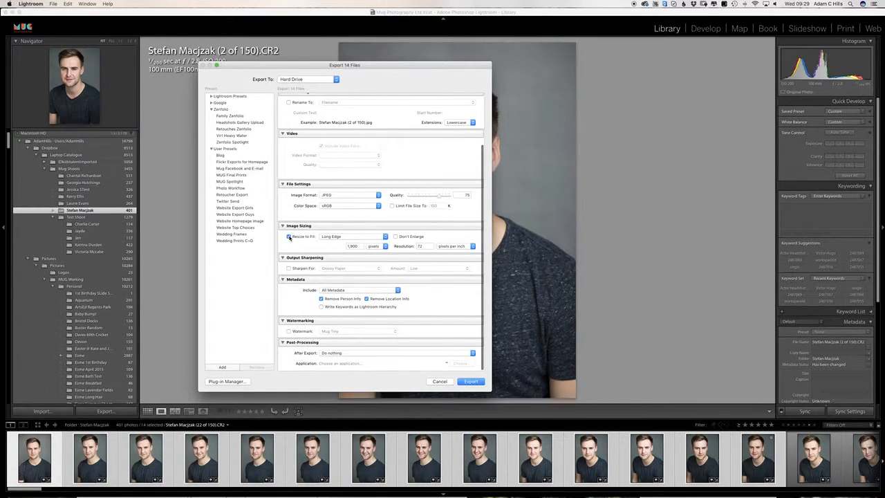
{"action": "left_click", "coordinate": [289, 237]}
{"action": "double_click", "coordinate": [359, 246]}
{"action": "type", "text": "1"}
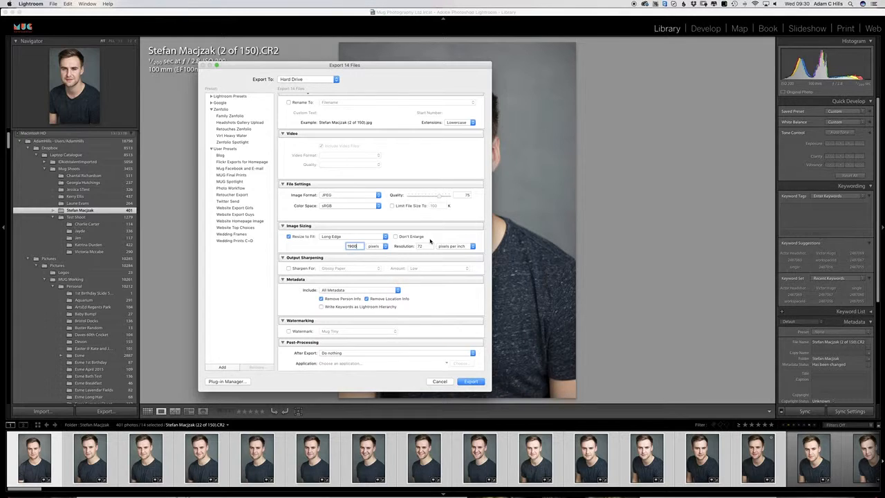
{"action": "scroll", "coordinate": [407, 232], "scroll_direction": "down", "scroll_amount": 2}
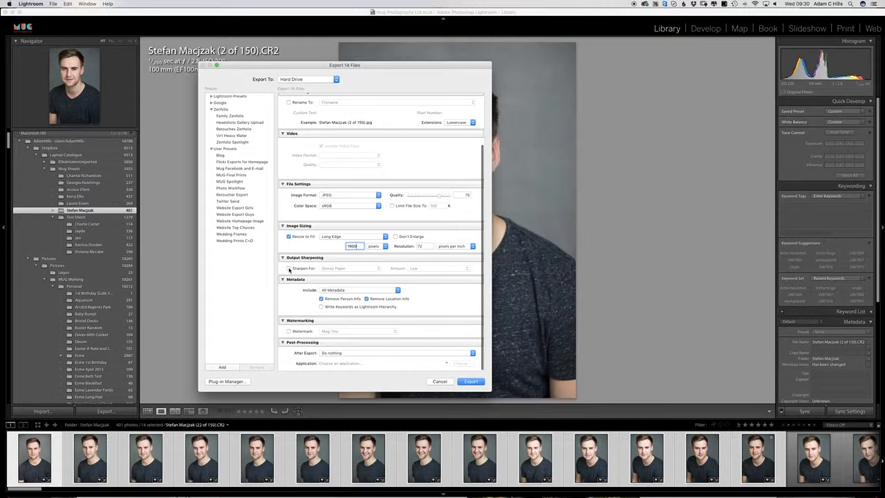
{"action": "left_click", "coordinate": [289, 269]}
{"action": "left_click", "coordinate": [335, 268]}
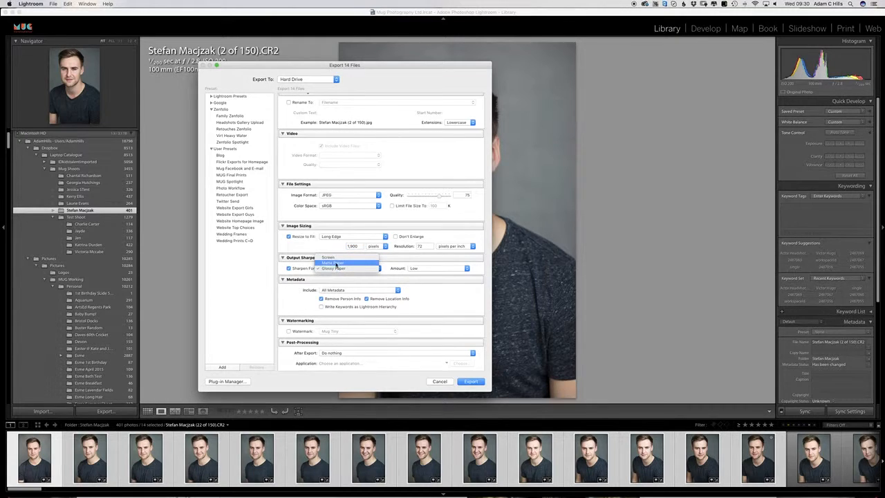
{"action": "left_click", "coordinate": [335, 259]}
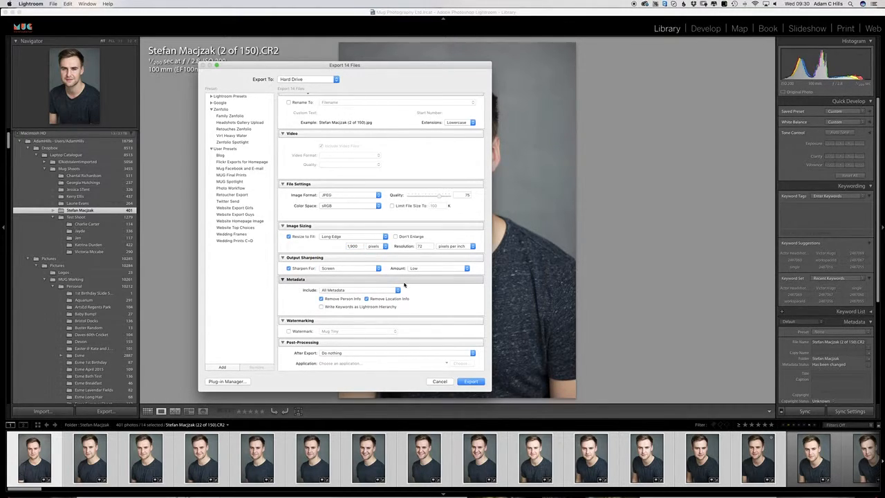
{"action": "scroll", "coordinate": [426, 300], "scroll_direction": "up", "scroll_amount": 5}
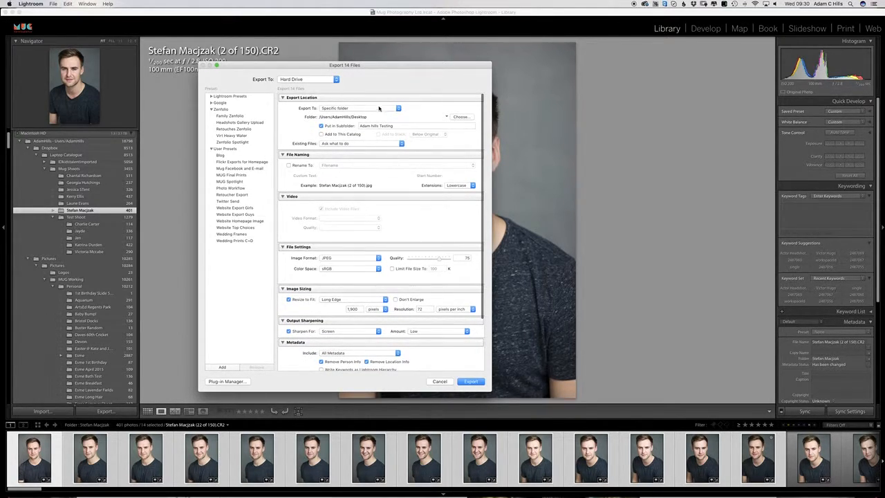
{"action": "scroll", "coordinate": [426, 283], "scroll_direction": "down", "scroll_amount": 5}
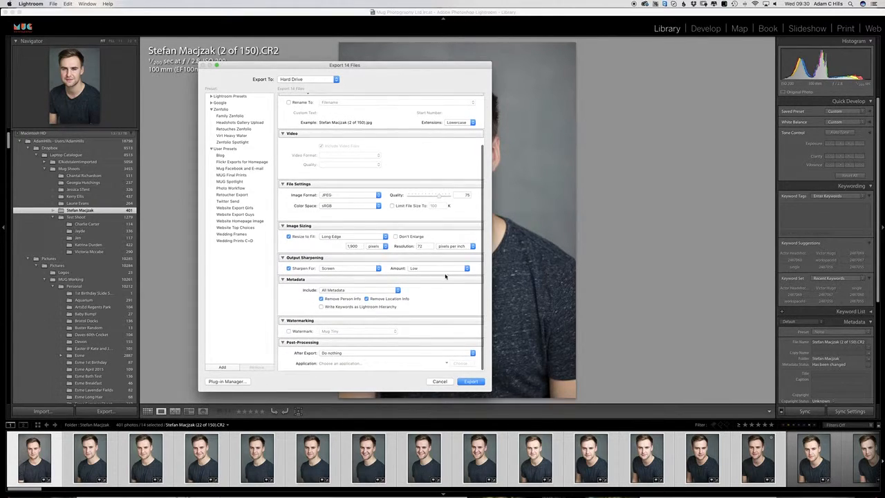
{"action": "left_click", "coordinate": [468, 382]}
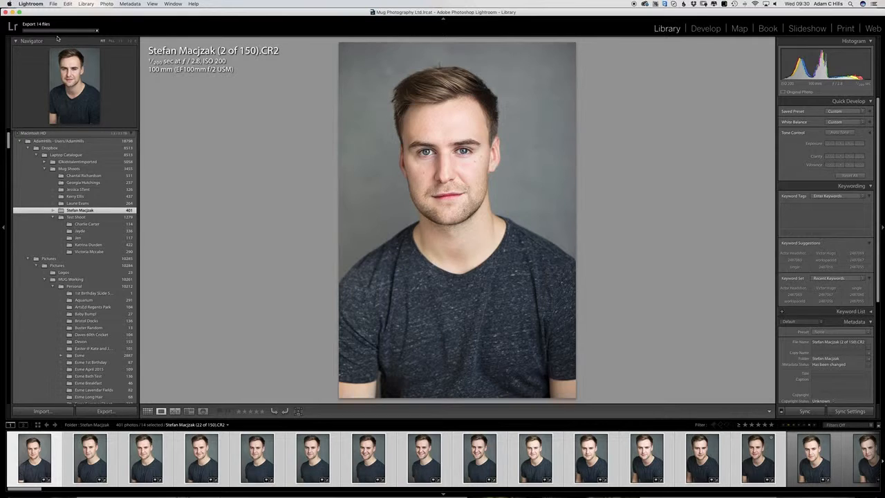
Step: Return to Safari and open the Winter Headshots session's upload file chooser
{"action": "key", "text": "super+Tab"}
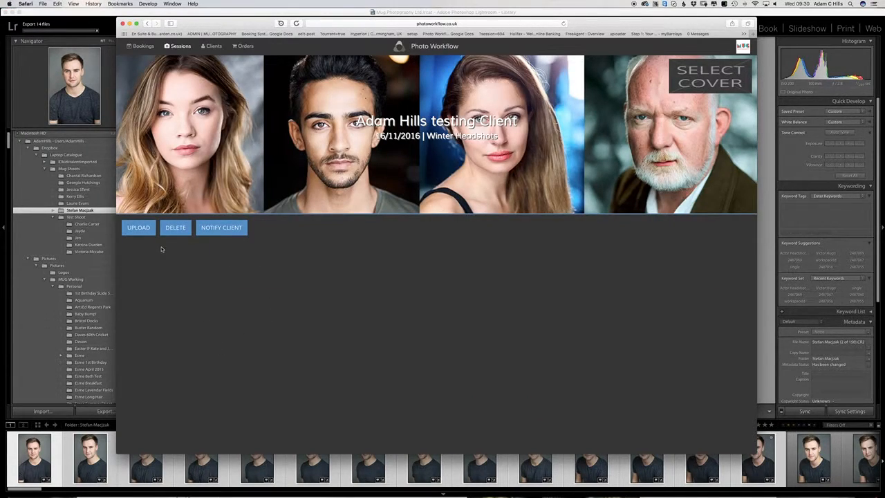
{"action": "left_click", "coordinate": [138, 228]}
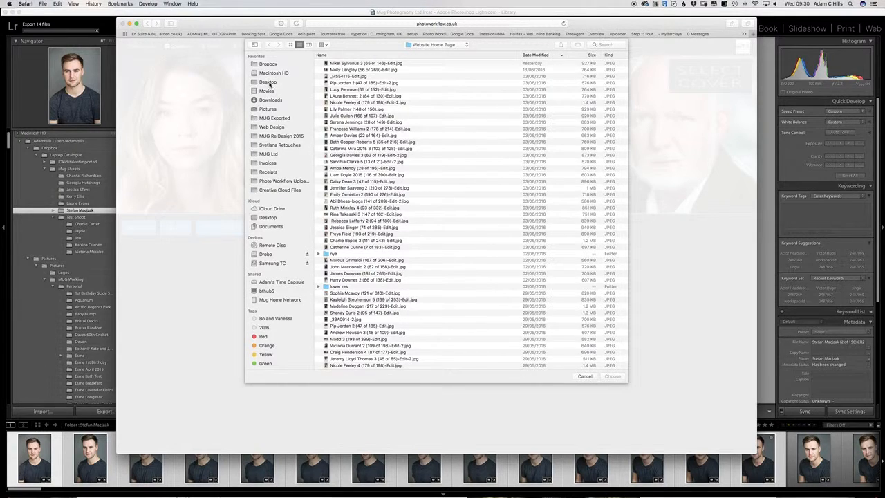
Step: Select exported files 4 of 150 through 10 of 150 in the Desktop testing folder and upload them
{"action": "left_click", "coordinate": [268, 83]}
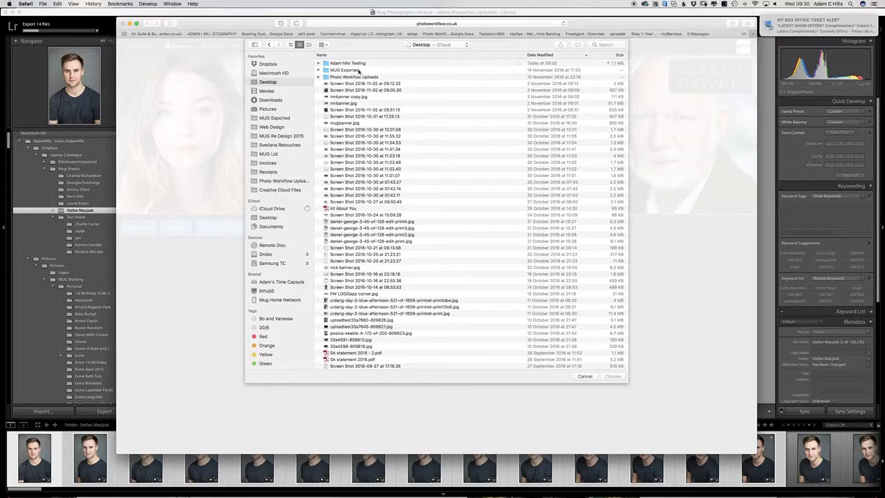
{"action": "double_click", "coordinate": [352, 63]}
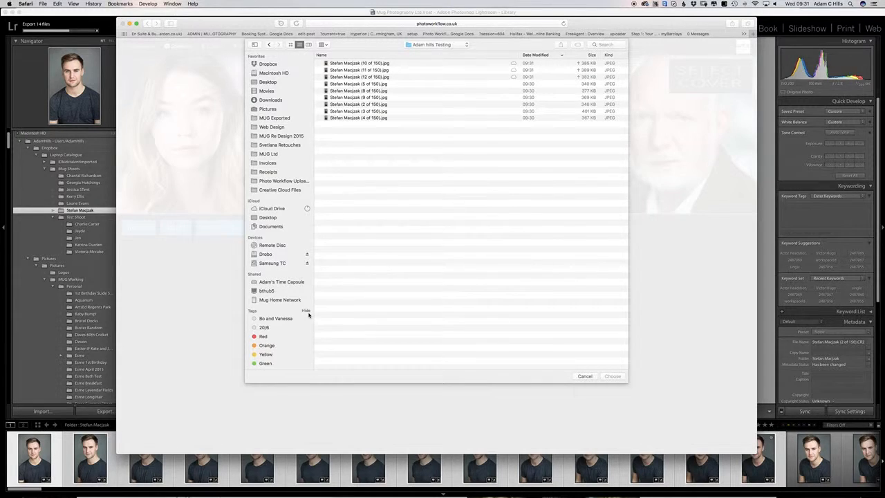
{"action": "left_click", "coordinate": [381, 118]}
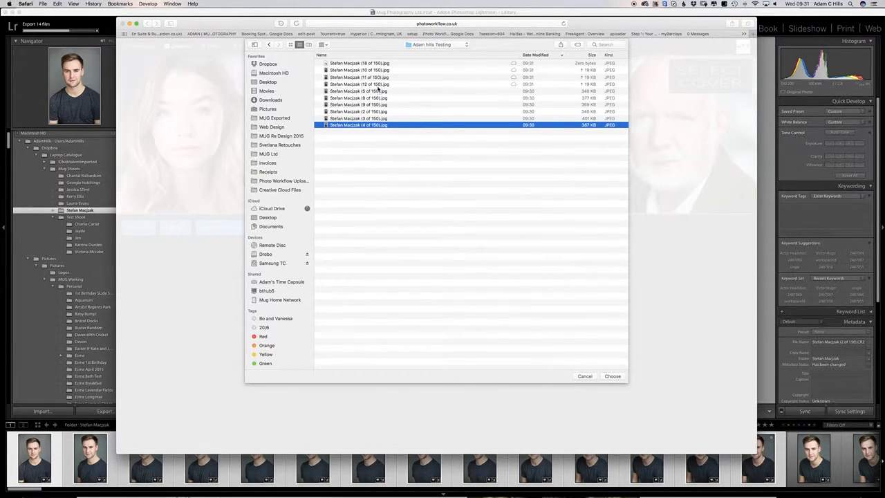
{"action": "left_click", "coordinate": [378, 86], "text": "shift"}
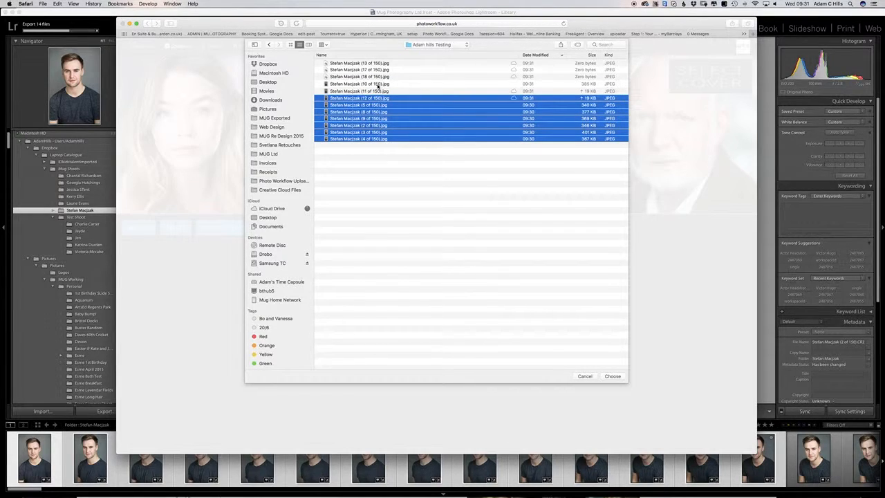
{"action": "left_click", "coordinate": [375, 104], "text": "shift"}
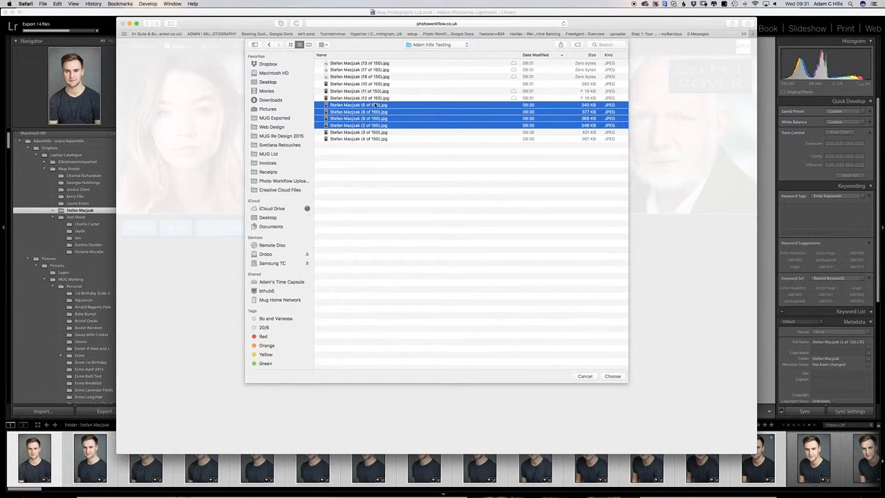
{"action": "left_click", "coordinate": [374, 138], "text": "shift"}
{"action": "left_click", "coordinate": [377, 150]}
{"action": "left_click", "coordinate": [376, 139]}
{"action": "left_click", "coordinate": [377, 83], "text": "shift"}
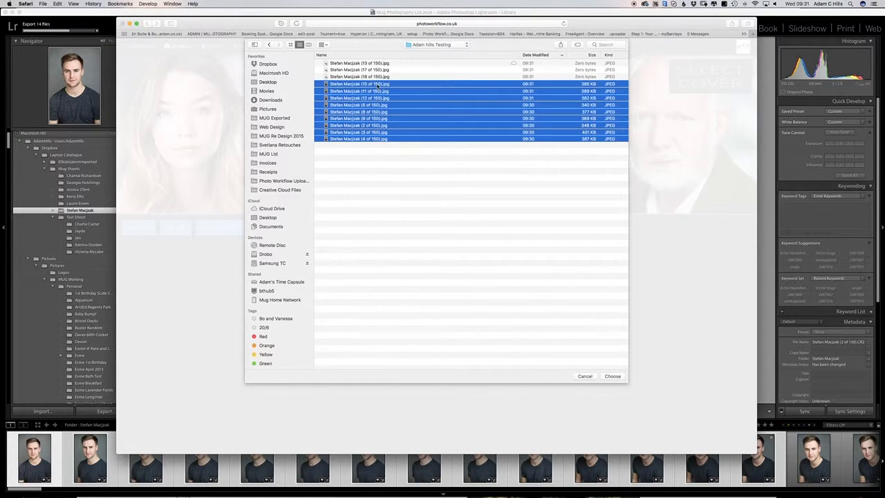
{"action": "key", "text": "Return"}
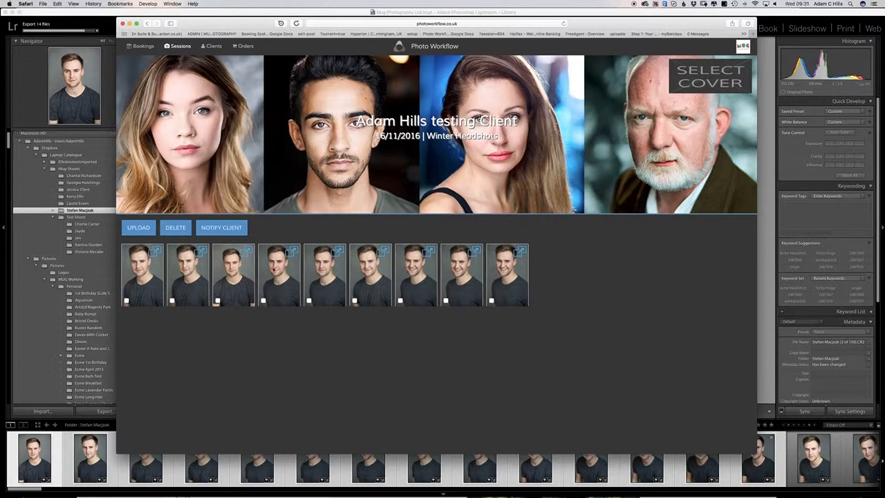
Step: Delete the third, fourth and fifth photos from the Winter Headshots session gallery
{"action": "left_click", "coordinate": [217, 302]}
{"action": "left_click", "coordinate": [175, 228]}
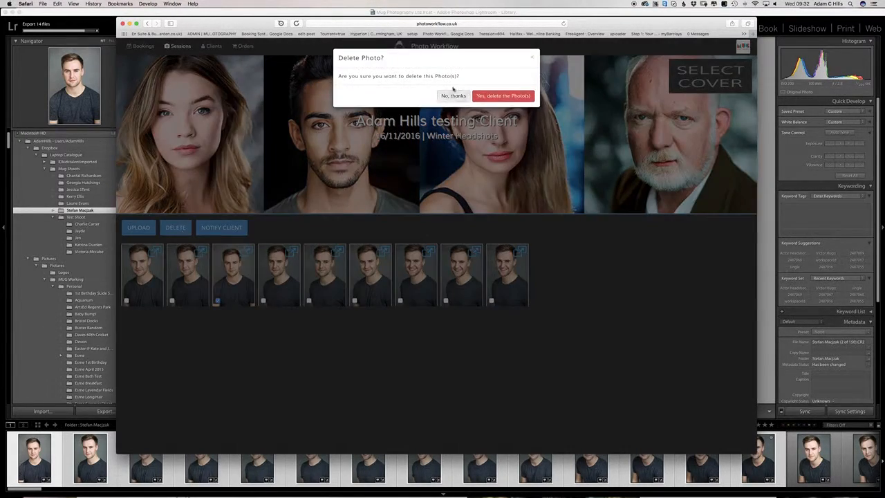
{"action": "left_click", "coordinate": [503, 96]}
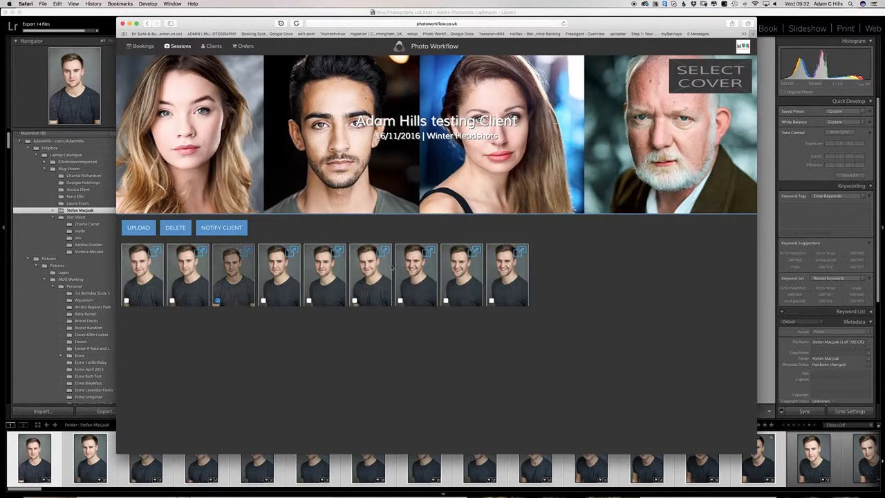
{"action": "left_click", "coordinate": [263, 302]}
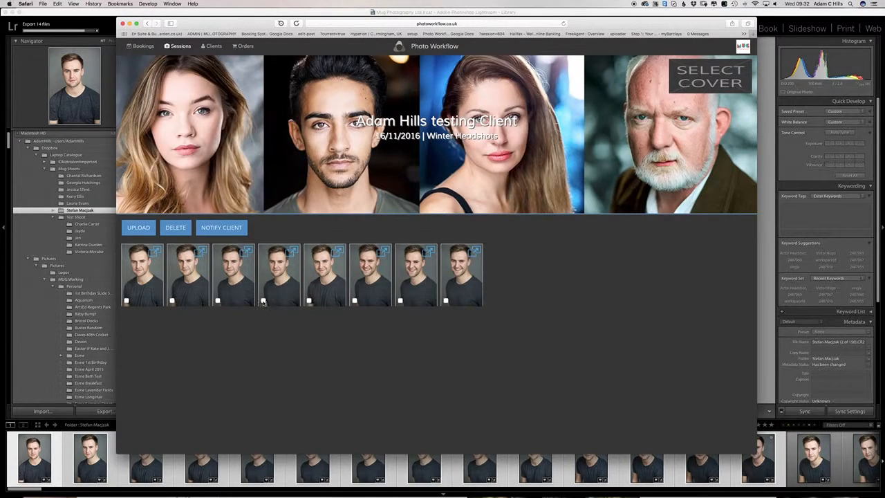
{"action": "left_click", "coordinate": [309, 302]}
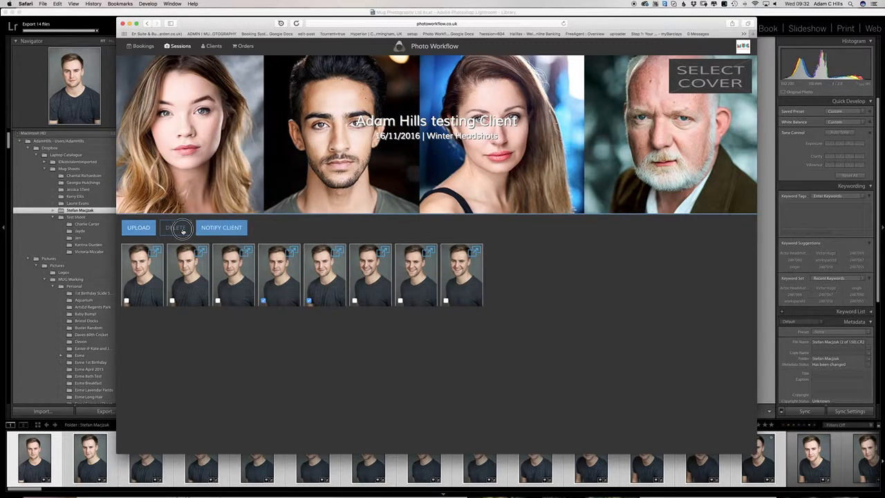
{"action": "left_click", "coordinate": [176, 228]}
{"action": "left_click", "coordinate": [506, 96]}
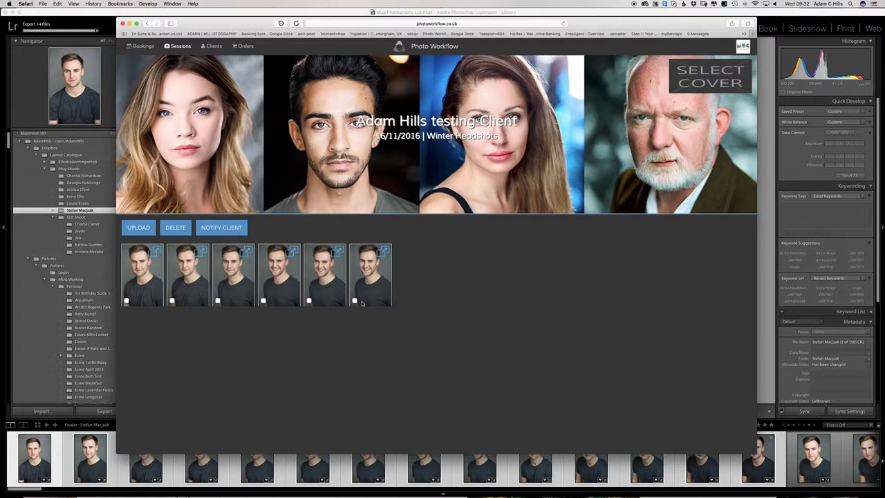
Step: Delete three more photos, leaving three headshots, and begin choosing a new cover shot
{"action": "left_click", "coordinate": [218, 301]}
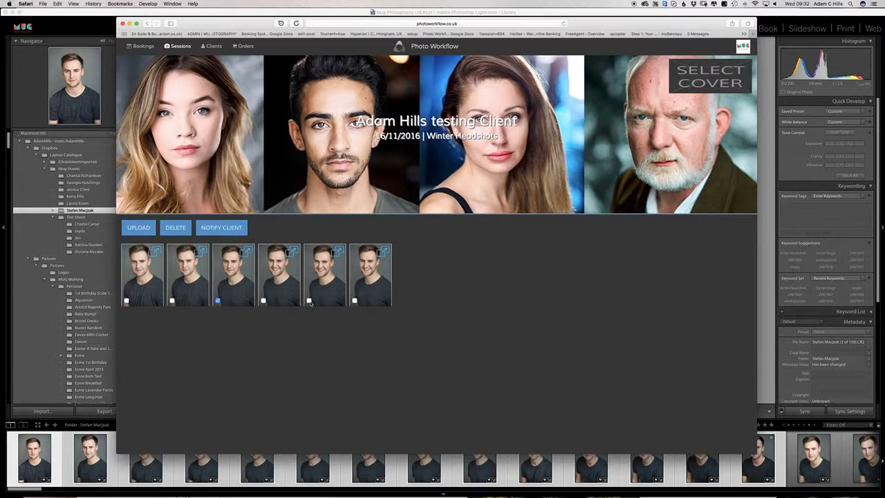
{"action": "left_click", "coordinate": [309, 301]}
{"action": "left_click", "coordinate": [263, 301]}
{"action": "left_click", "coordinate": [176, 228]}
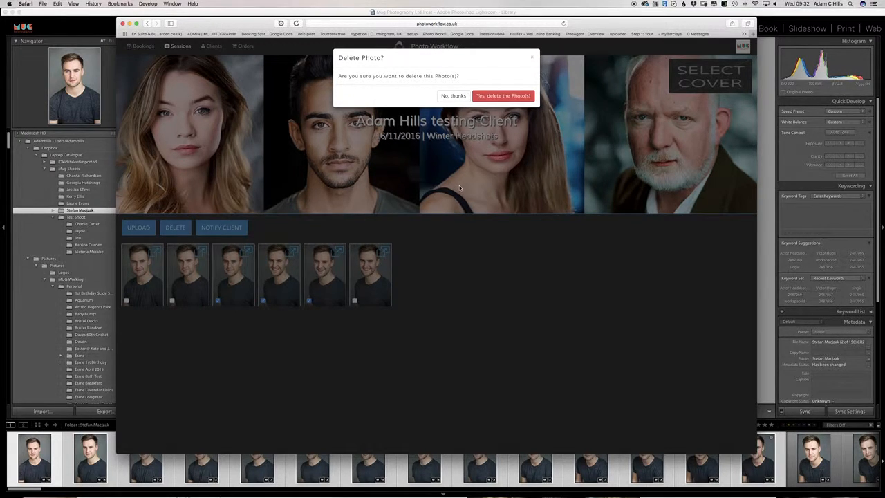
{"action": "left_click", "coordinate": [487, 98]}
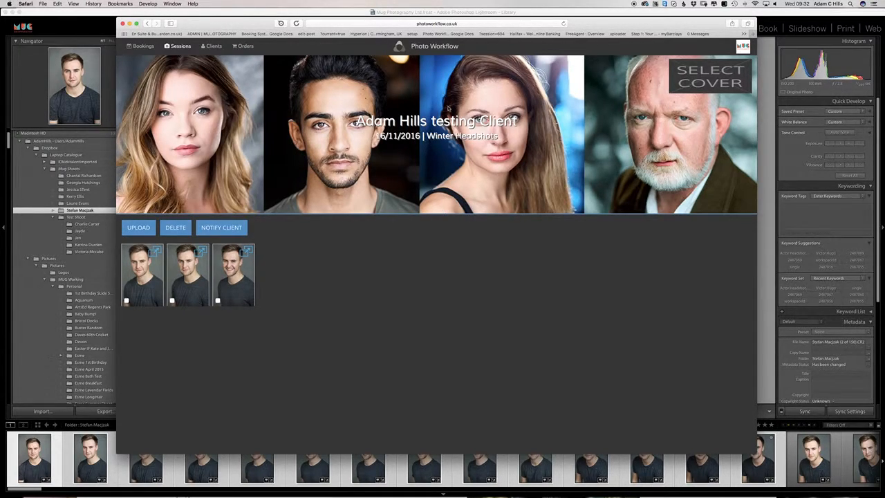
{"action": "left_click", "coordinate": [702, 74]}
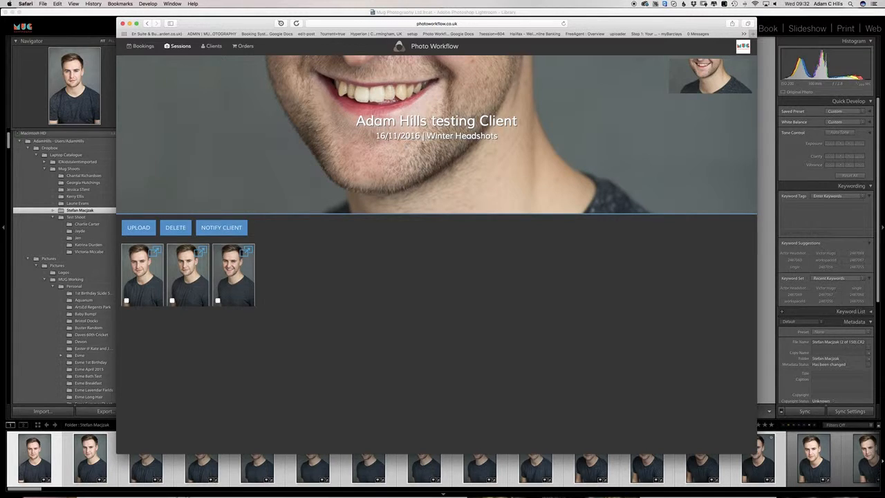
Step: In Lightroom's Grid view, find and open landscape headshot 149 of 150
{"action": "left_click", "coordinate": [99, 17]}
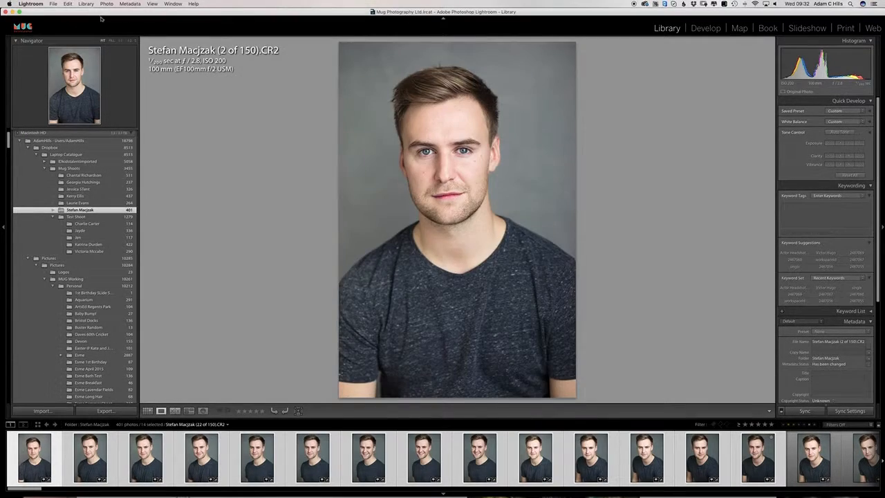
{"action": "key", "text": "Right"}
{"action": "key", "text": "Right"}
{"action": "key", "text": "g"}
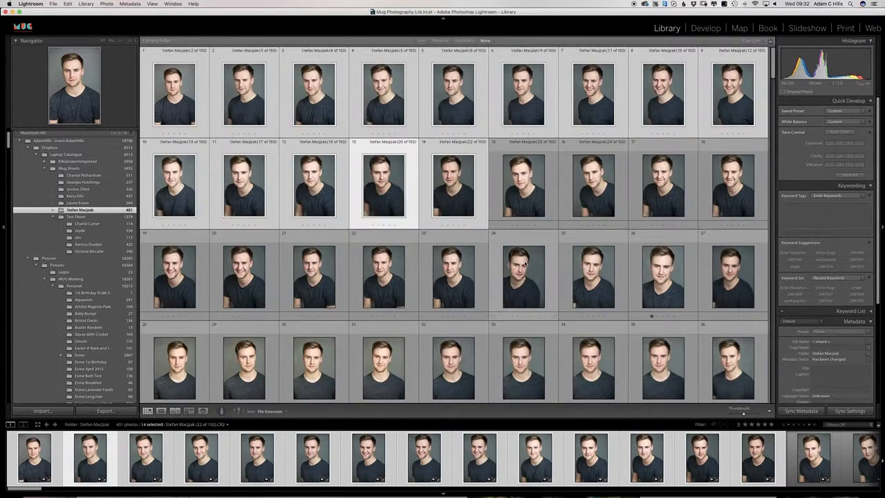
{"action": "scroll", "coordinate": [525, 264], "scroll_direction": "down", "scroll_amount": 8}
{"action": "scroll", "coordinate": [524, 265], "scroll_direction": "down", "scroll_amount": 10}
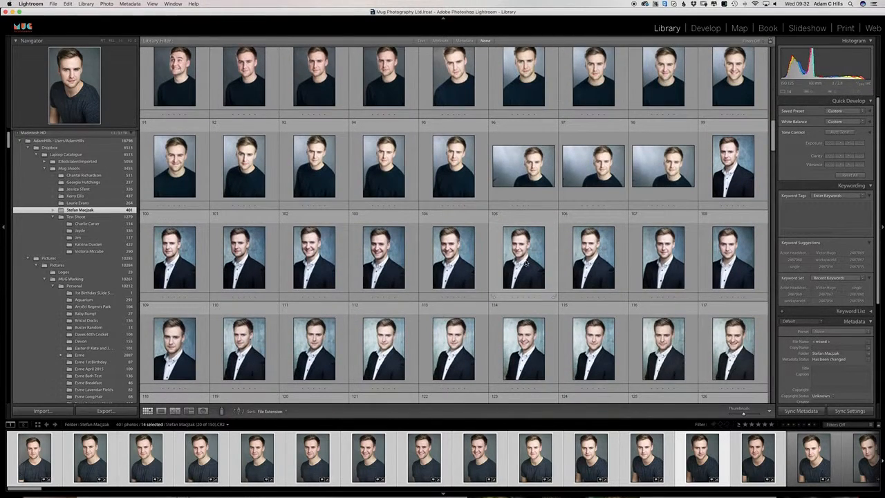
{"action": "double_click", "coordinate": [655, 170]}
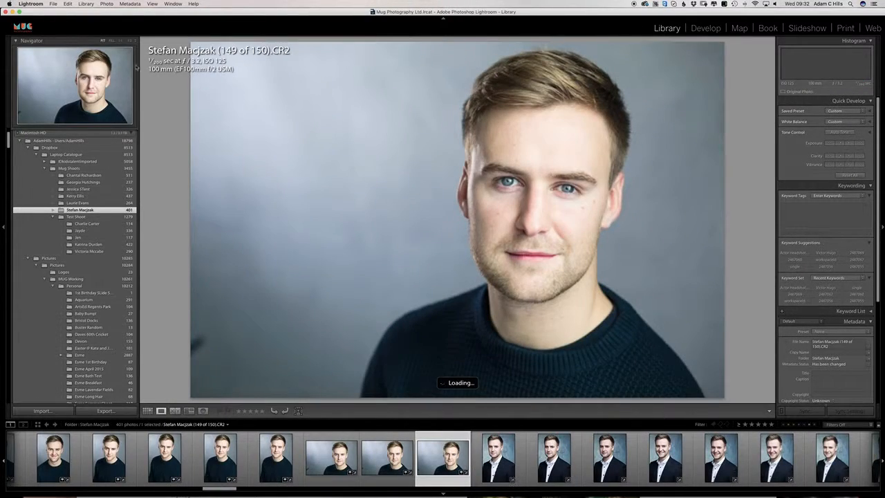
Step: Export photo 149 of 150 as a 1,900 px JPEG and return to Safari
{"action": "left_click", "coordinate": [53, 6]}
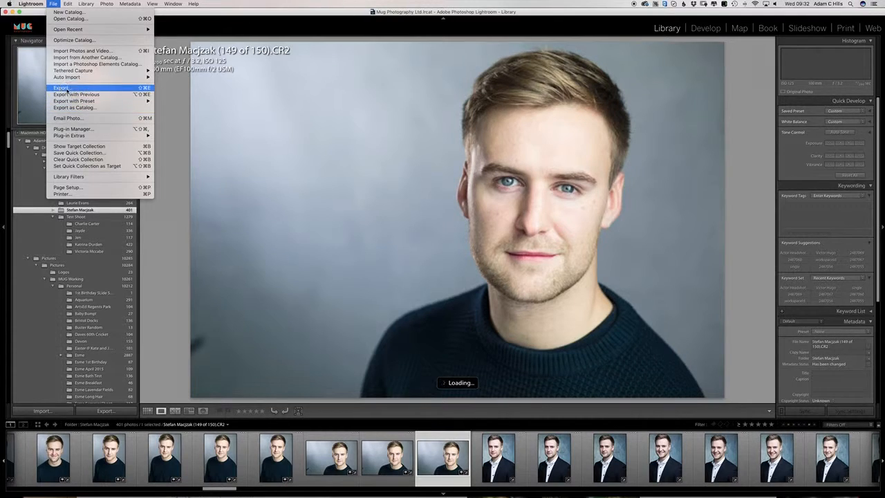
{"action": "left_click", "coordinate": [67, 90]}
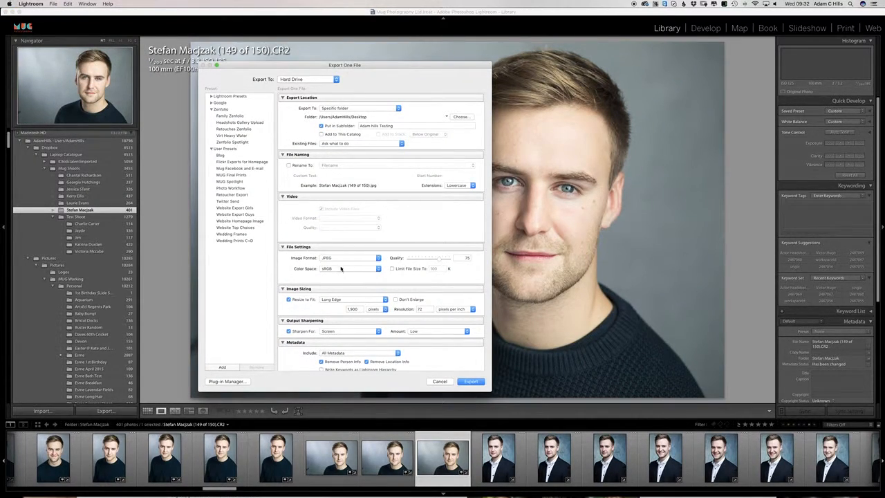
{"action": "scroll", "coordinate": [372, 268], "scroll_direction": "down", "scroll_amount": 5}
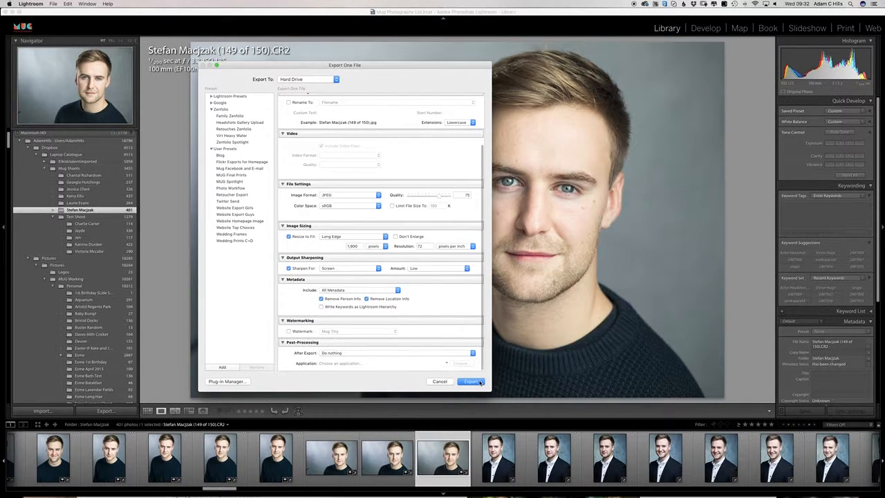
{"action": "left_click", "coordinate": [477, 381]}
{"action": "key", "text": "super+Tab"}
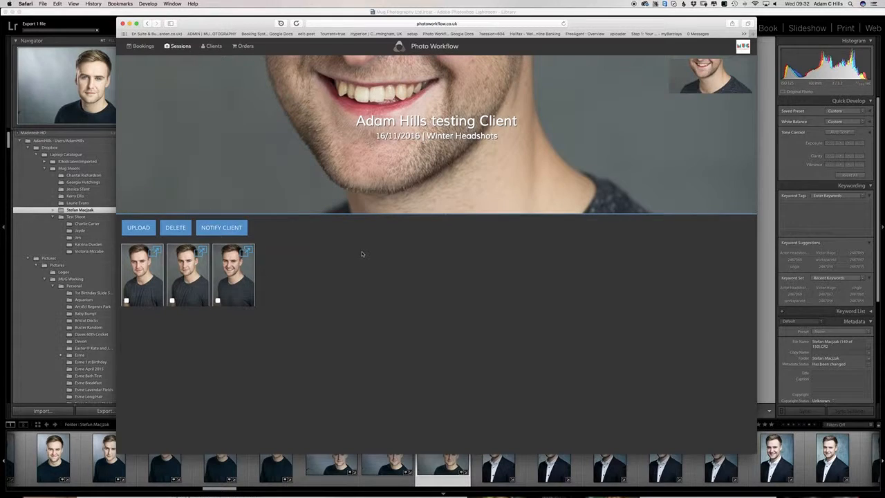
Step: Upload the exported 149 of 150 JPEG to the Winter Headshots gallery
{"action": "left_click", "coordinate": [139, 228]}
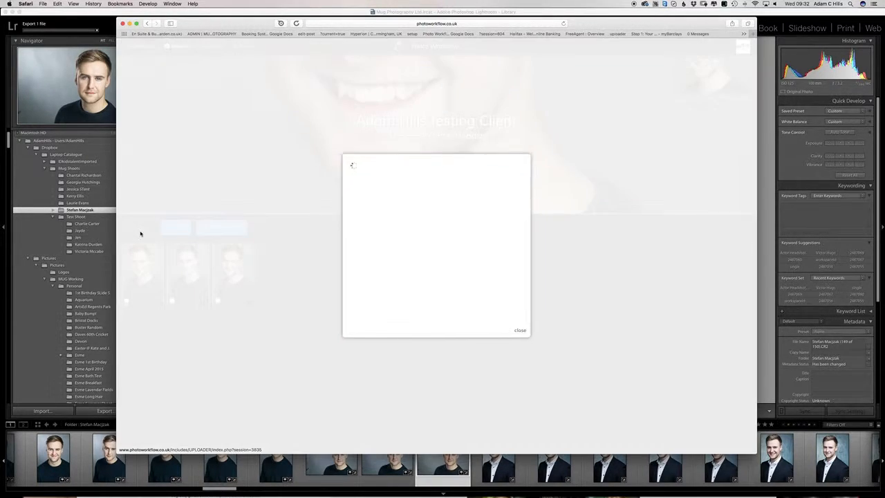
{"action": "left_click", "coordinate": [433, 218]}
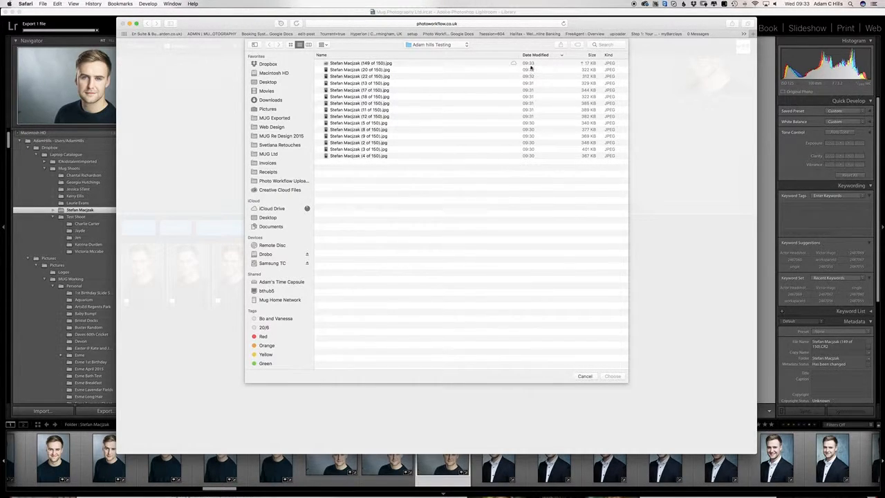
{"action": "left_click", "coordinate": [339, 64]}
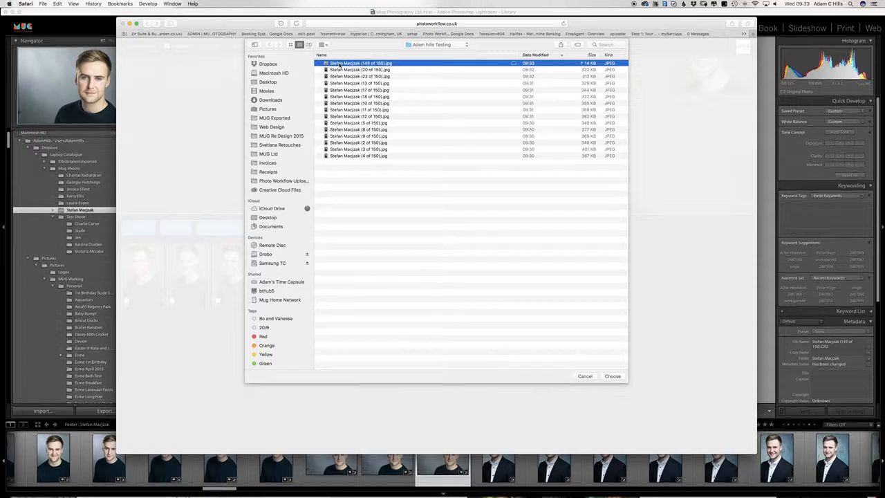
{"action": "double_click", "coordinate": [339, 64]}
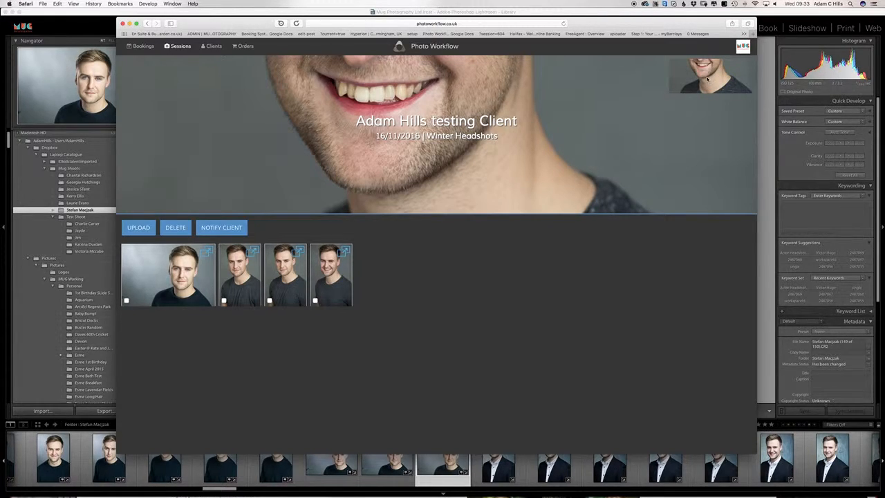
Step: Make the new landscape headshot the cover shot and readjust the browser window size
{"action": "mouse_move", "coordinate": [705, 83]}
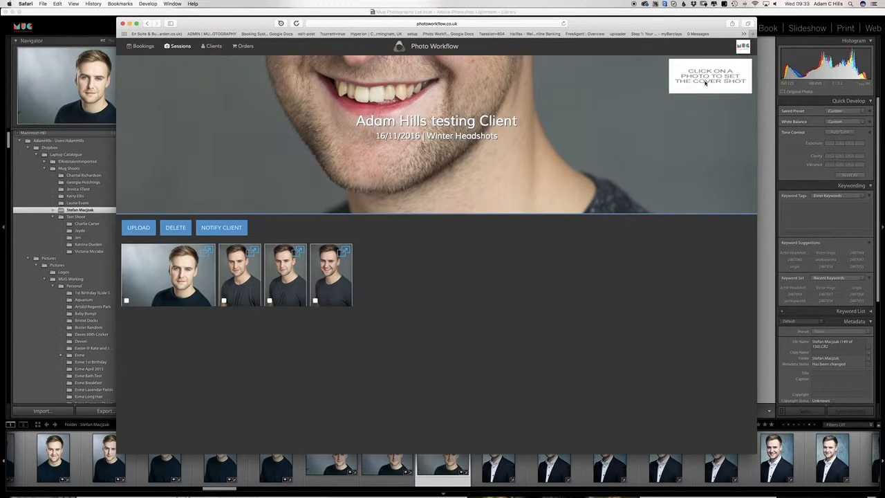
{"action": "left_click", "coordinate": [166, 293]}
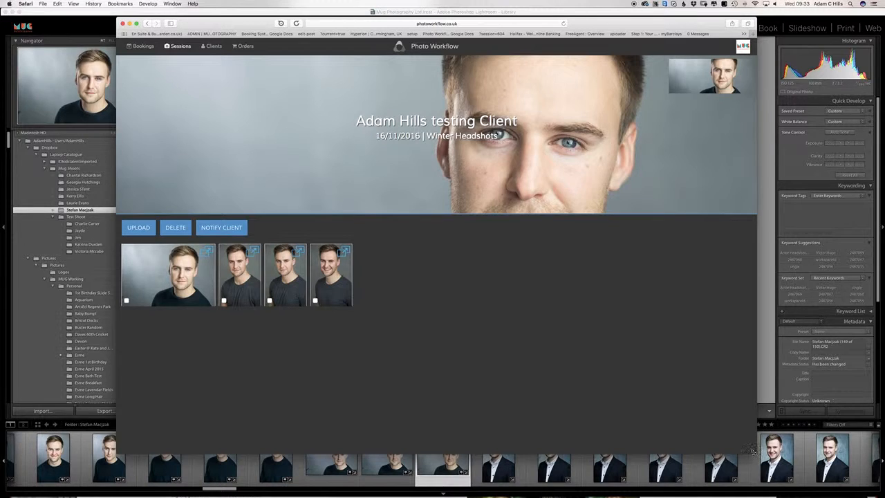
{"action": "left_click_drag", "start_coordinate": [753, 452], "coordinate": [550, 351]}
{"action": "left_click_drag", "start_coordinate": [559, 354], "coordinate": [581, 363]}
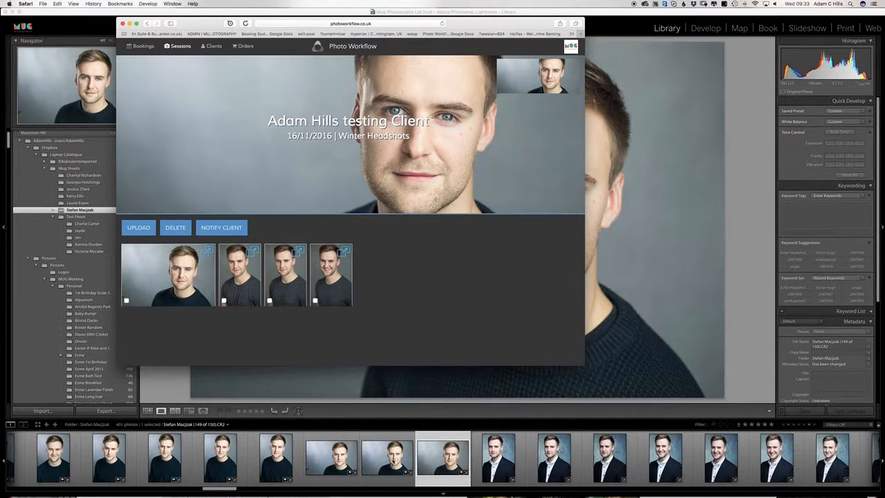
Step: Open headshot 148 of 150 in Develop and crop it to a wide letterbox frame
{"action": "left_click", "coordinate": [393, 457]}
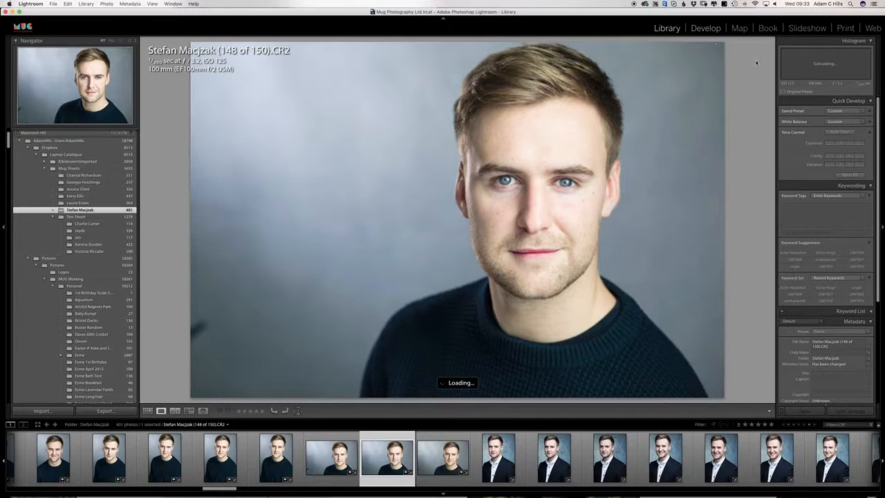
{"action": "left_click", "coordinate": [707, 28]}
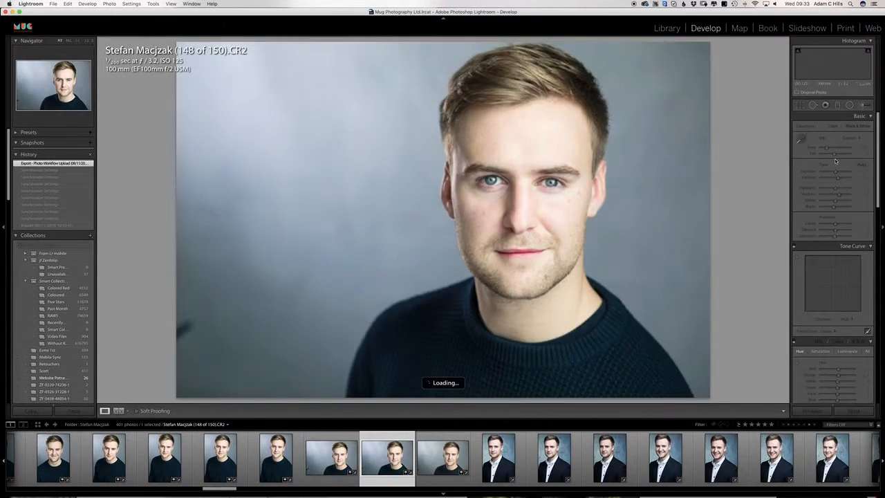
{"action": "key", "text": "r"}
{"action": "left_click_drag", "start_coordinate": [523, 393], "coordinate": [515, 349]}
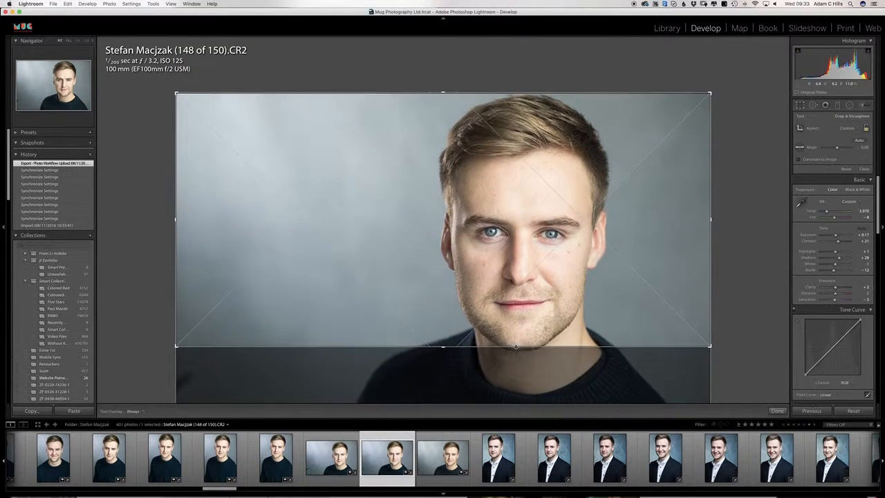
{"action": "left_click_drag", "start_coordinate": [557, 249], "coordinate": [555, 207]}
{"action": "left_click_drag", "start_coordinate": [527, 345], "coordinate": [528, 334]}
{"action": "left_click_drag", "start_coordinate": [561, 274], "coordinate": [562, 261]}
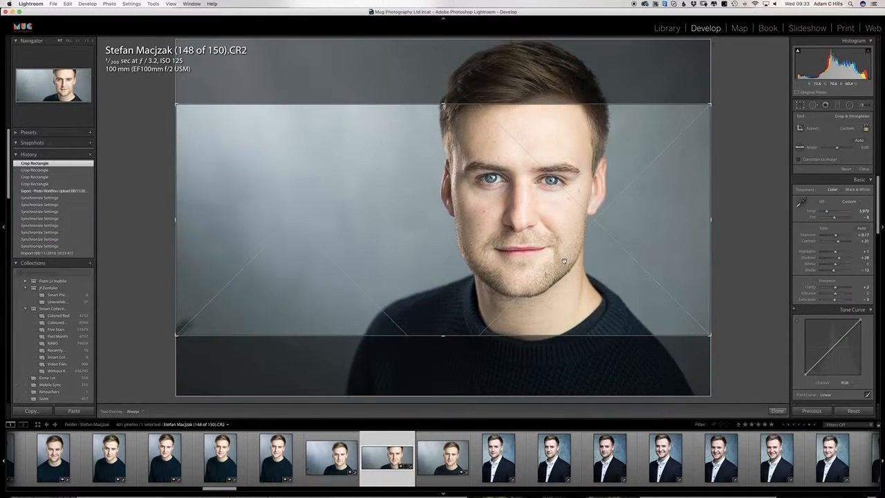
Step: Apply the crop and export the photo using the previous export settings
{"action": "key", "text": "Return"}
{"action": "key", "text": "super+alt+shift+e"}
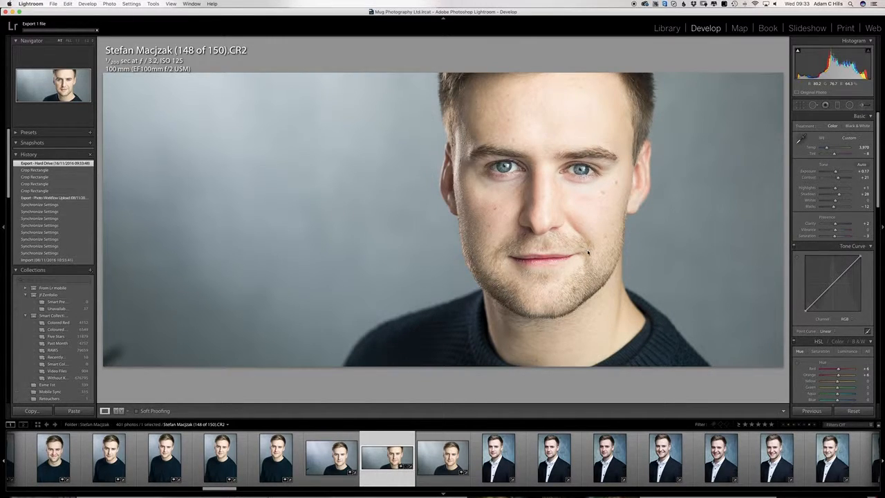
{"action": "key", "text": "super+Tab"}
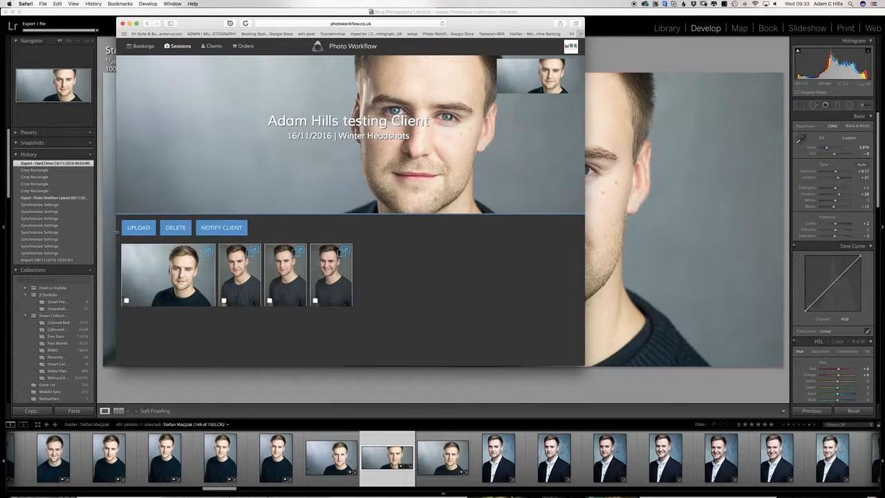
Step: Upload the cropped 148 of 150 JPEG, set it as cover, and enlarge the browser window
{"action": "left_click", "coordinate": [199, 234]}
{"action": "left_click", "coordinate": [349, 172]}
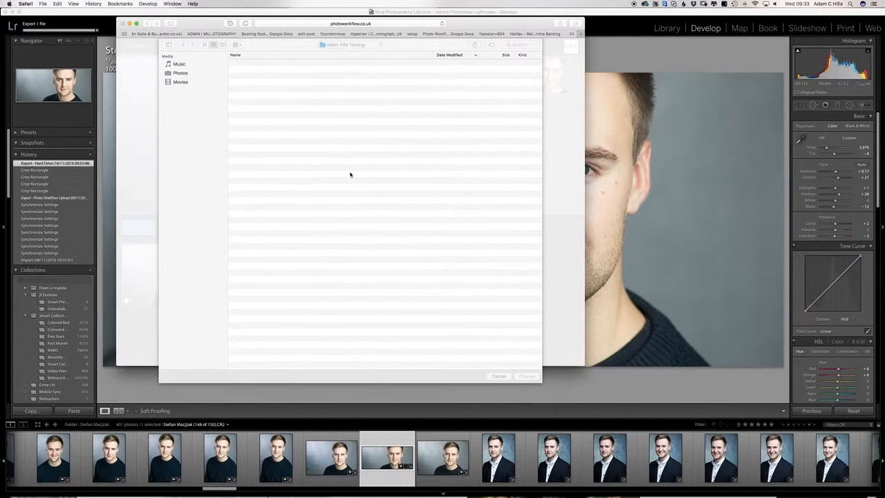
{"action": "left_click", "coordinate": [301, 64]}
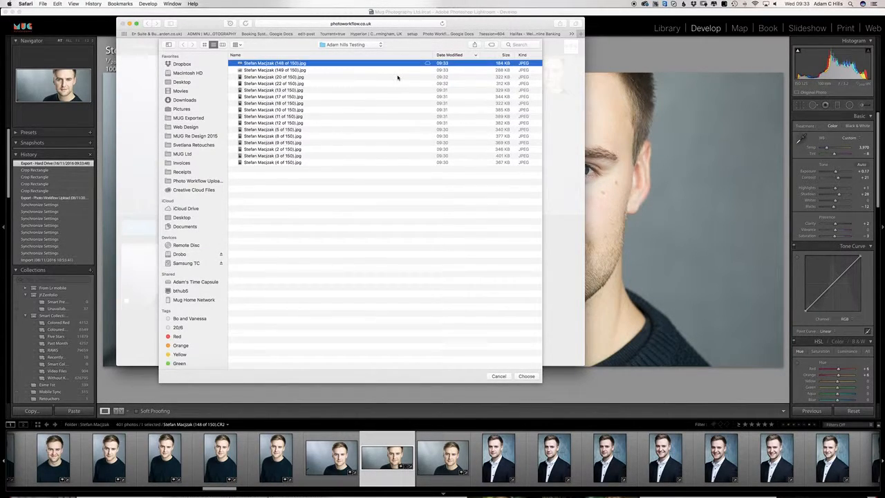
{"action": "key", "text": "Return"}
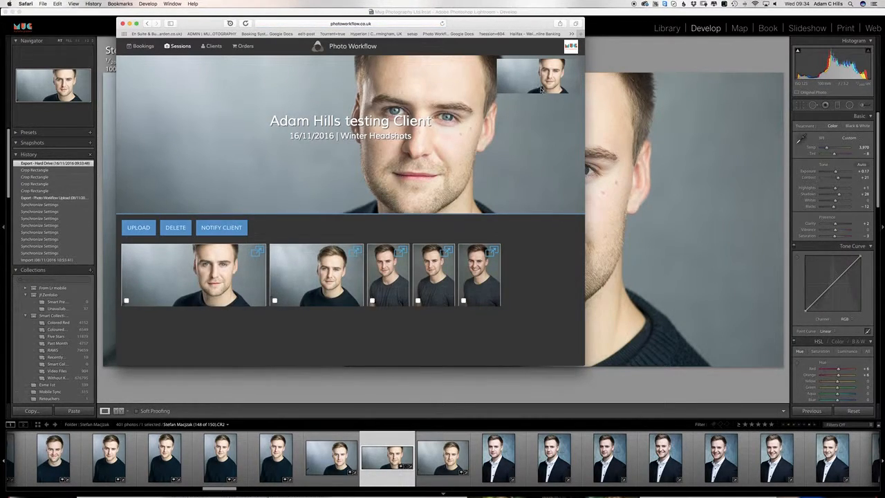
{"action": "left_click", "coordinate": [542, 90]}
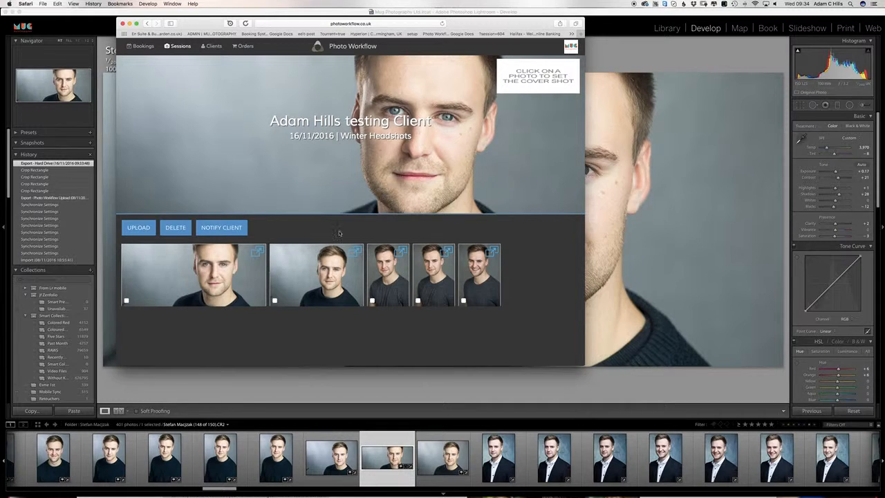
{"action": "left_click_drag", "start_coordinate": [586, 365], "coordinate": [692, 408]}
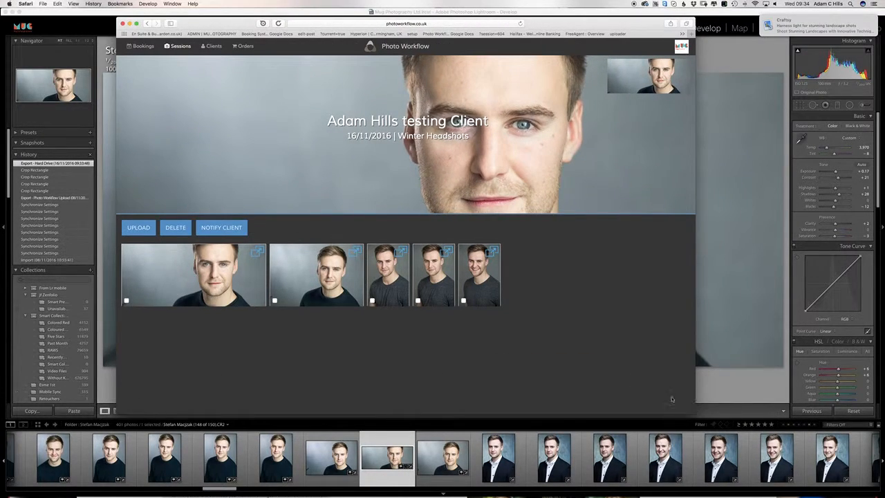
Step: Send the client the notification that the five-photo Winter Headshots gallery is ready
{"action": "left_click", "coordinate": [226, 229]}
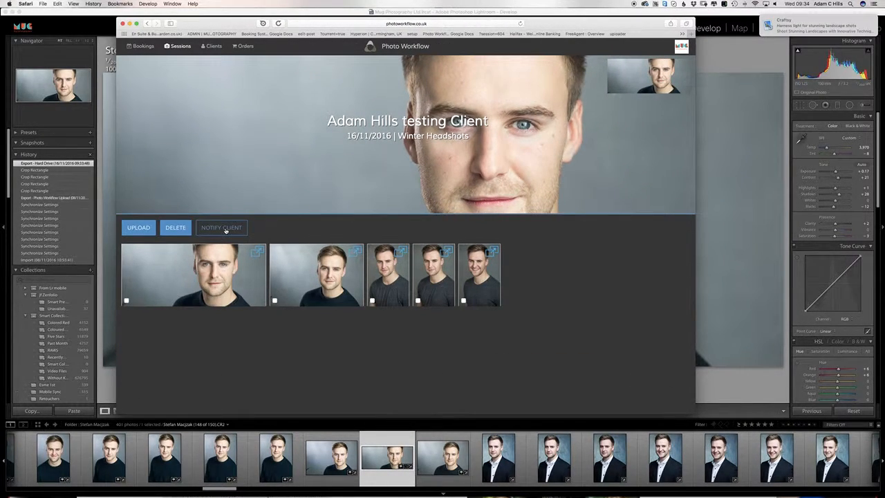
{"action": "left_click", "coordinate": [226, 230]}
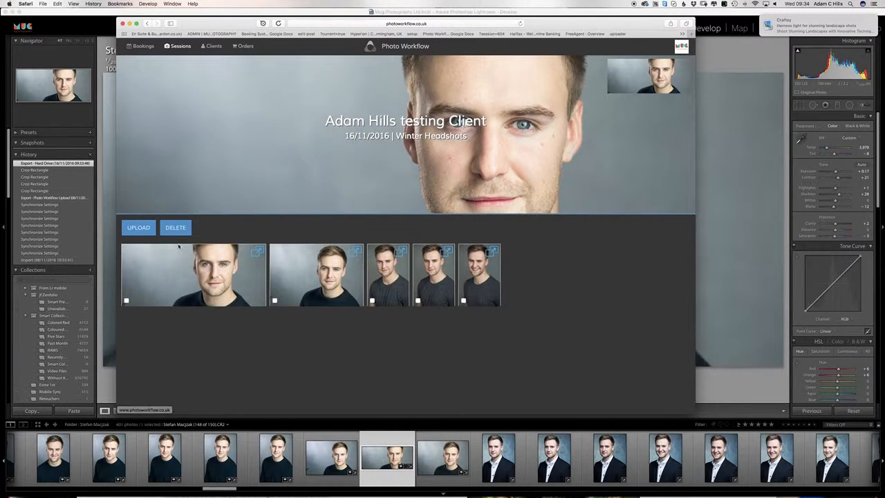
{"action": "key", "text": "super+Tab"}
{"action": "key", "text": "super+Tab"}
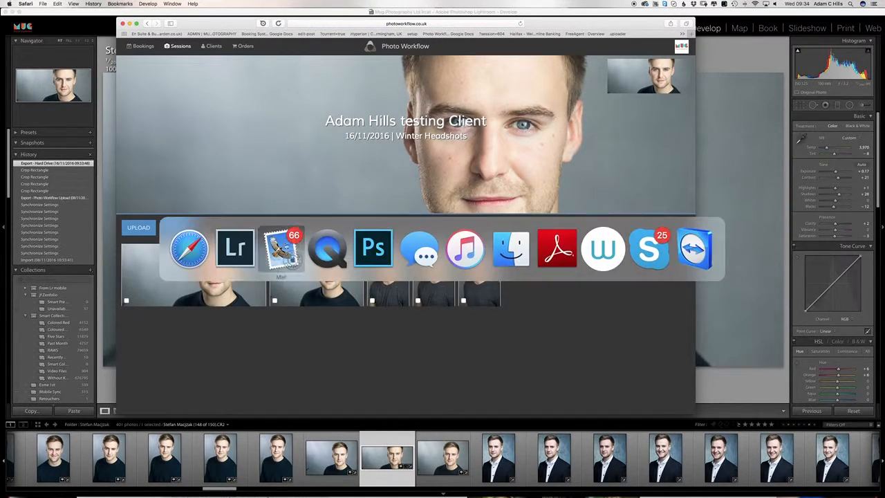
Step: Open the newest 'Congratulations, Your Shoot is ready!' email in Mail and scroll its preview
{"action": "left_click_drag", "start_coordinate": [290, 375], "coordinate": [258, 100]}
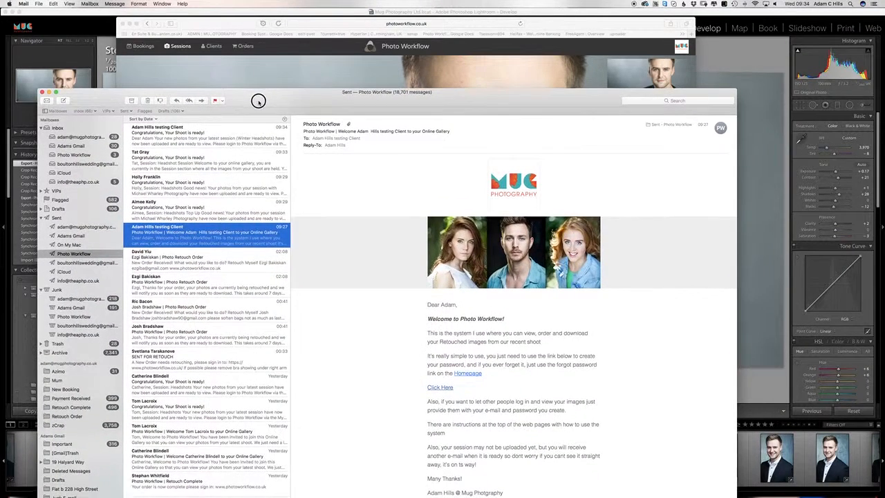
{"action": "left_click", "coordinate": [187, 140]}
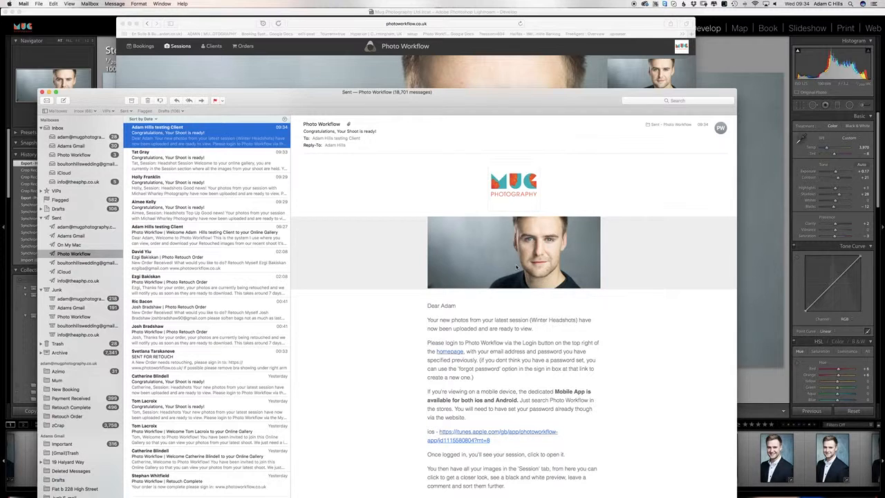
{"action": "left_click_drag", "start_coordinate": [586, 94], "coordinate": [656, 69]}
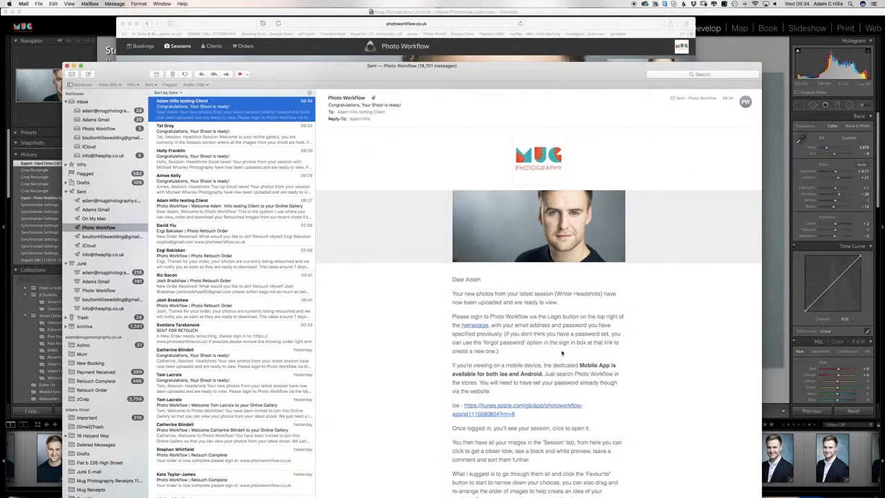
{"action": "scroll", "coordinate": [561, 353], "scroll_direction": "down", "scroll_amount": 5}
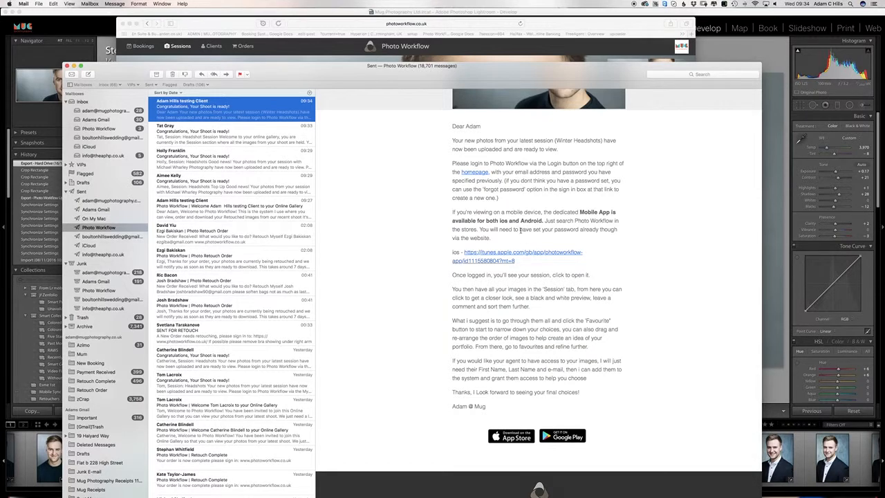
Step: Go to Current Sessions and open the Winter Headshots session in Frontend View
{"action": "left_click_drag", "start_coordinate": [335, 69], "coordinate": [351, 252]}
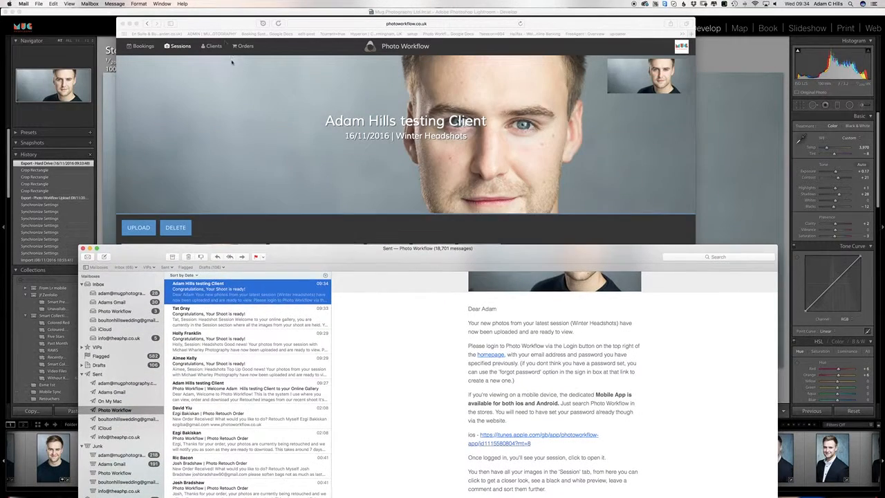
{"action": "left_click", "coordinate": [218, 23]}
{"action": "left_click", "coordinate": [181, 46]}
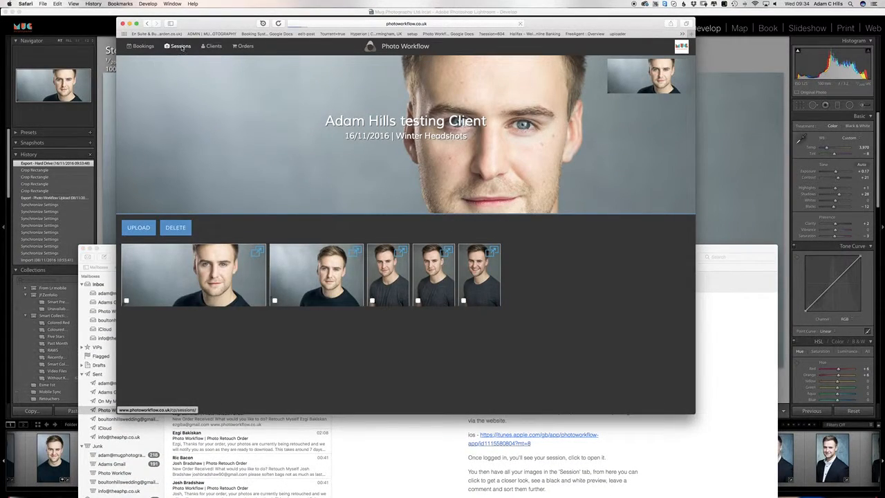
{"action": "left_click", "coordinate": [187, 237]}
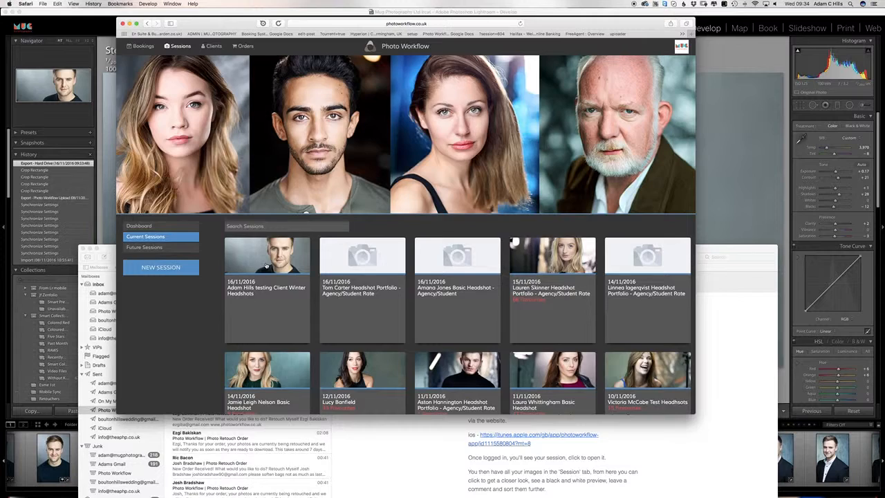
{"action": "left_click", "coordinate": [283, 236]}
{"action": "left_click", "coordinate": [482, 97]}
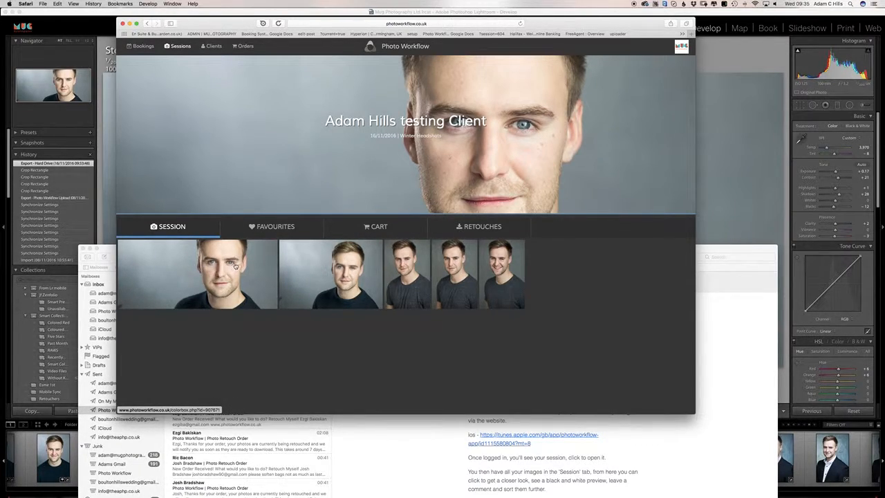
Step: Reorder the client gallery by dragging three headshots to new positions in the row
{"action": "left_click_drag", "start_coordinate": [232, 271], "coordinate": [488, 273]}
{"action": "left_click_drag", "start_coordinate": [338, 269], "coordinate": [246, 273]}
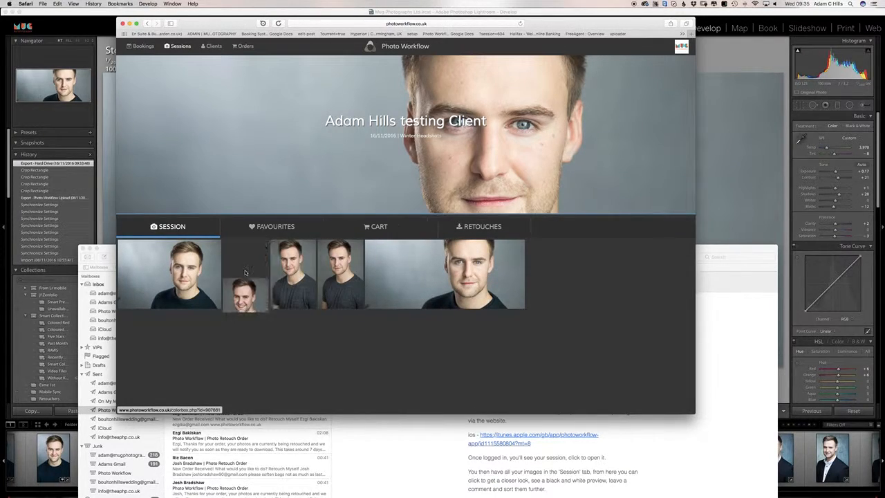
{"action": "left_click_drag", "start_coordinate": [302, 269], "coordinate": [346, 273]}
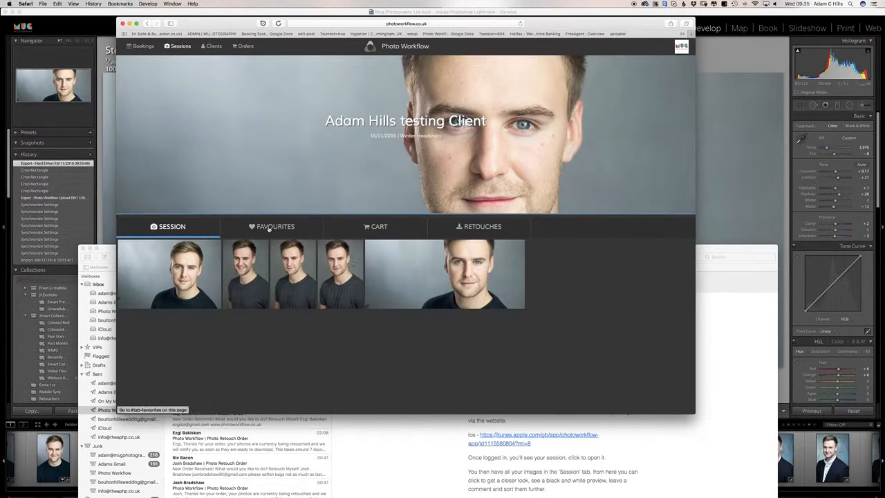
Step: Add the first headshot to the cart and favourites, then review the Favourites and Cart lists
{"action": "left_click", "coordinate": [196, 275]}
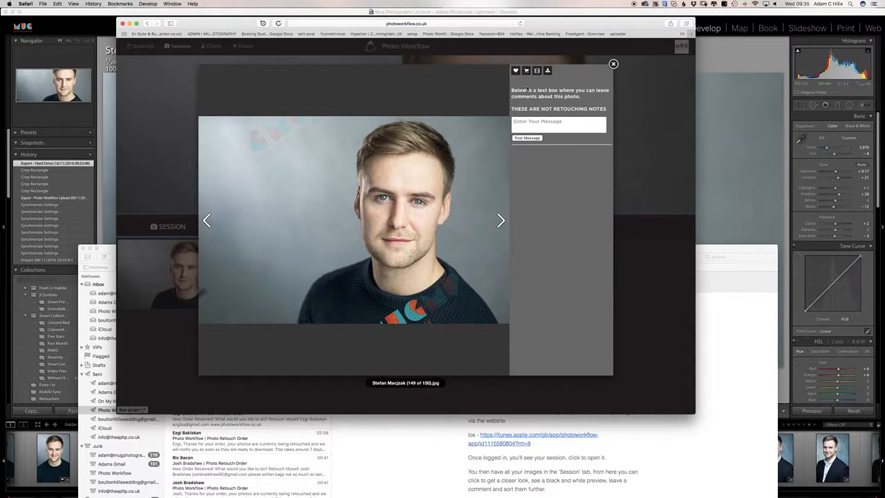
{"action": "left_click", "coordinate": [526, 71]}
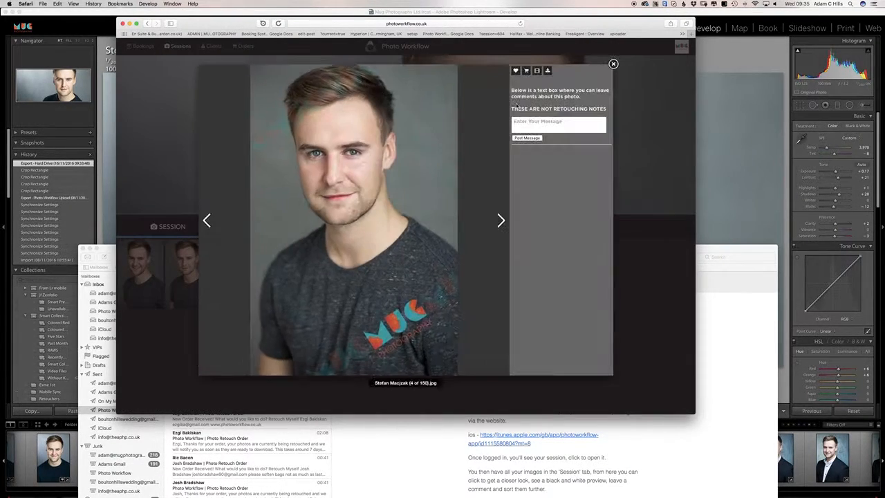
{"action": "left_click", "coordinate": [515, 72]}
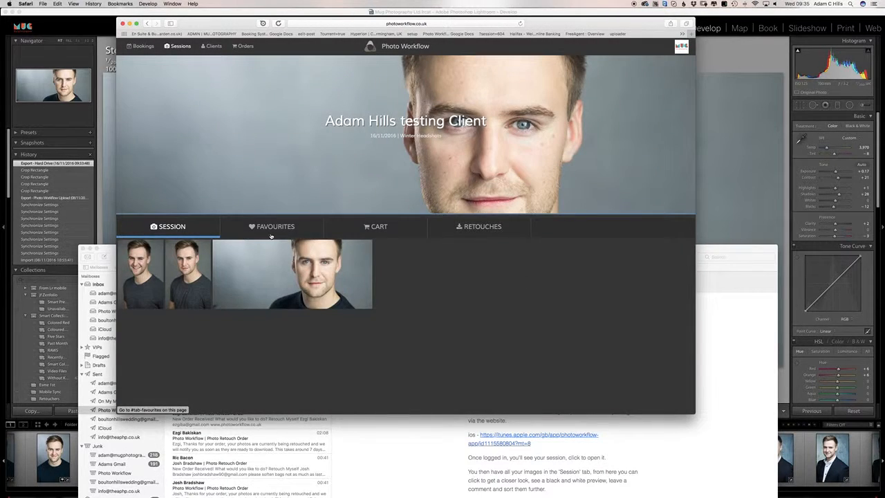
{"action": "left_click", "coordinate": [271, 226]}
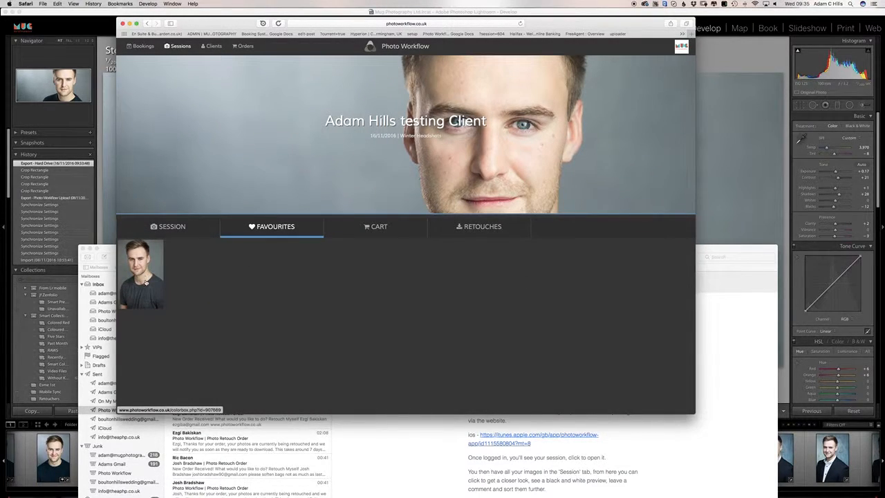
{"action": "left_click", "coordinate": [414, 234]}
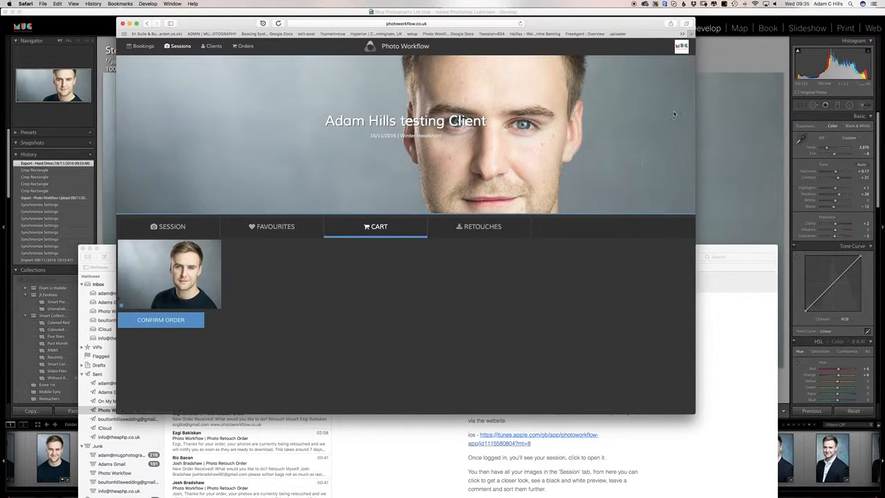
{"action": "left_click", "coordinate": [682, 51]}
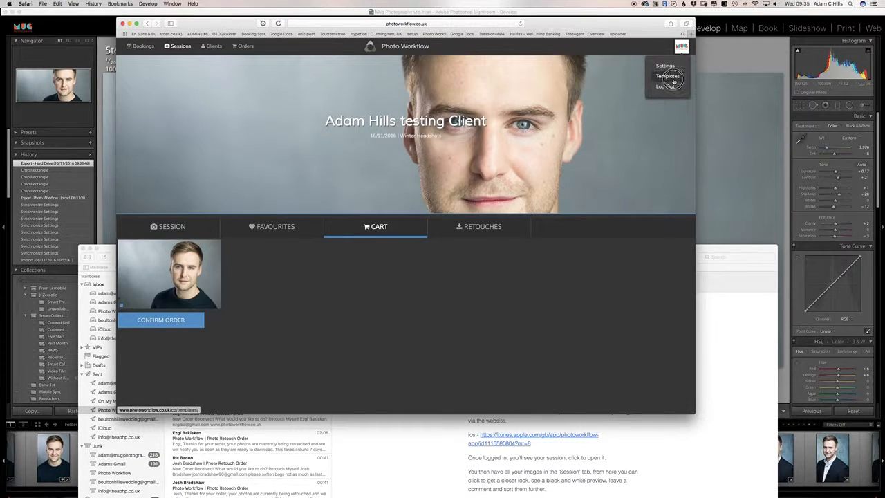
Step: Open Templates from the logo menu and show the Email templates tab
{"action": "left_click", "coordinate": [667, 76]}
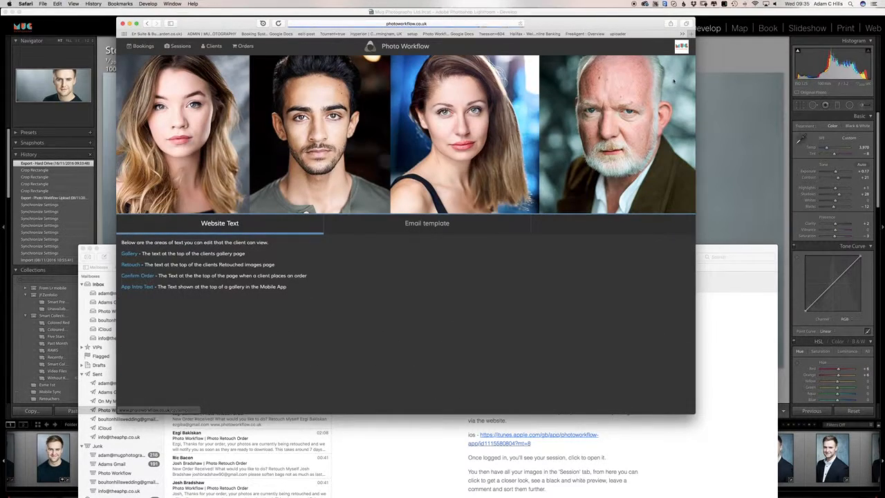
{"action": "left_click", "coordinate": [405, 232]}
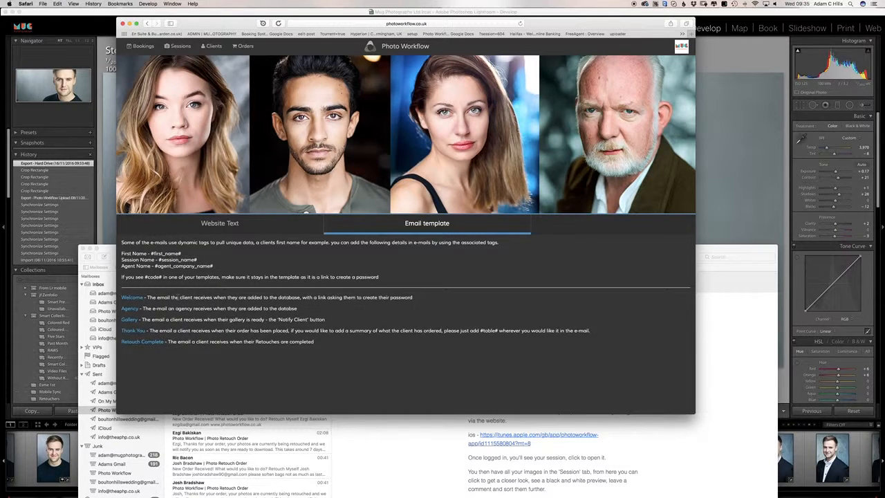
Step: Open the Welcome e-mail template and scroll through its content
{"action": "left_click", "coordinate": [130, 298]}
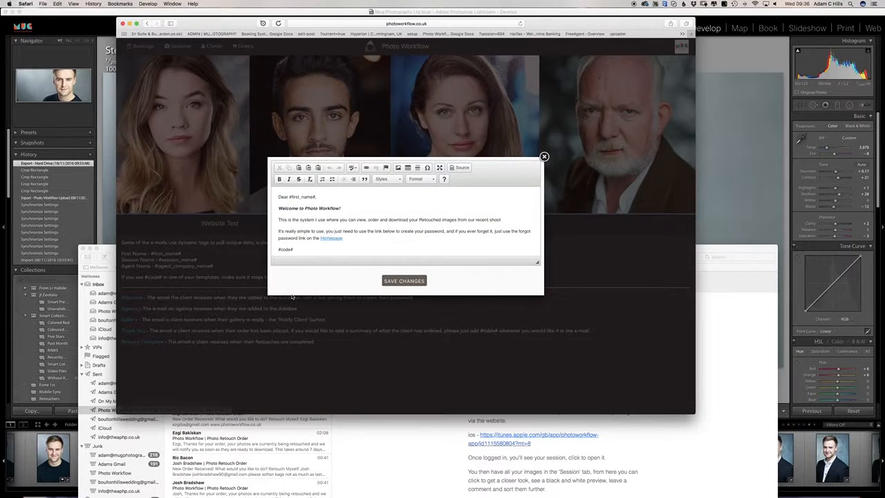
{"action": "scroll", "coordinate": [366, 227], "scroll_direction": "down", "scroll_amount": 5}
{"action": "scroll", "coordinate": [366, 228], "scroll_direction": "up", "scroll_amount": 5}
{"action": "scroll", "coordinate": [344, 225], "scroll_direction": "down", "scroll_amount": 3}
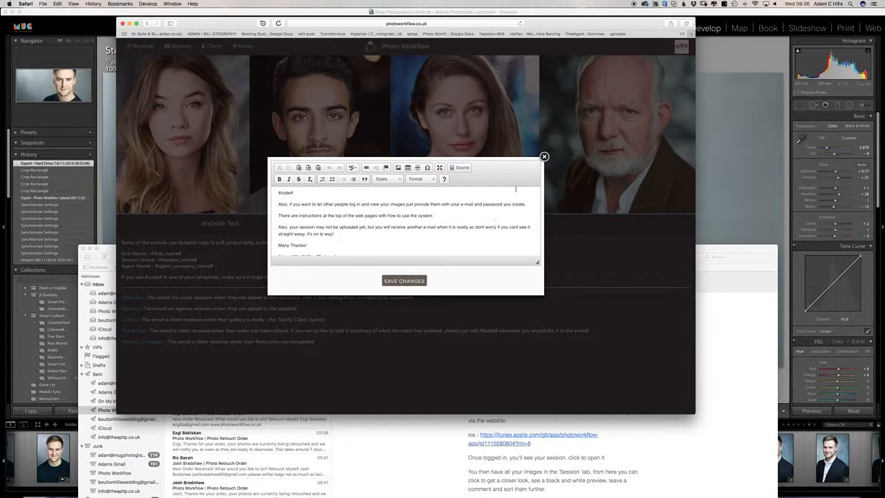
Step: Close the template editor and show the editable Website Text areas
{"action": "left_click", "coordinate": [544, 156]}
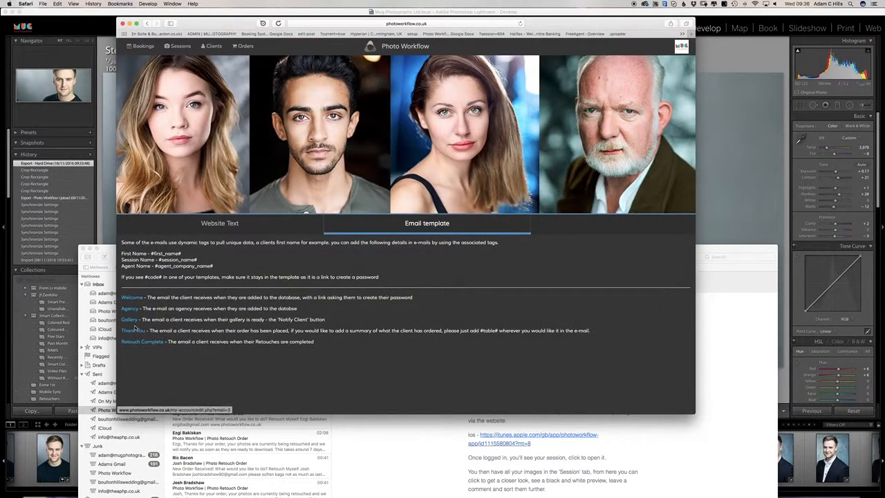
{"action": "left_click", "coordinate": [220, 227]}
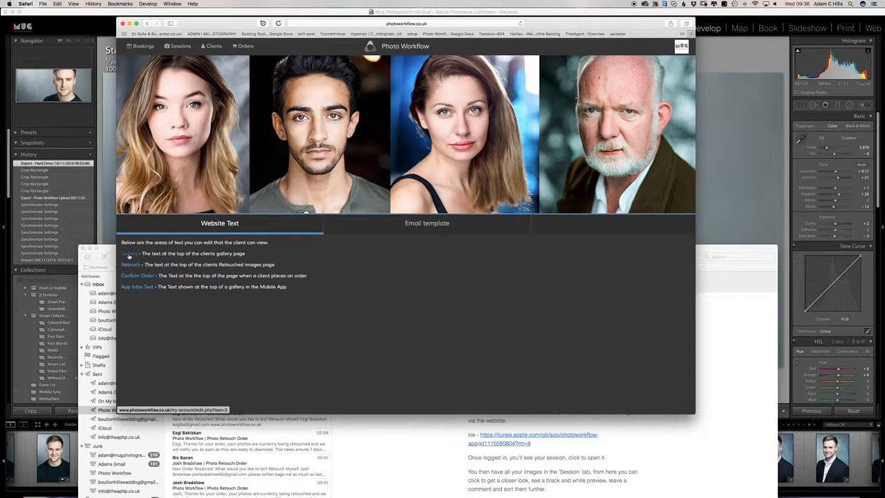
{"action": "left_click", "coordinate": [681, 47]}
Step: Log out and sign in as the test client using the saved login
{"action": "left_click", "coordinate": [665, 86]}
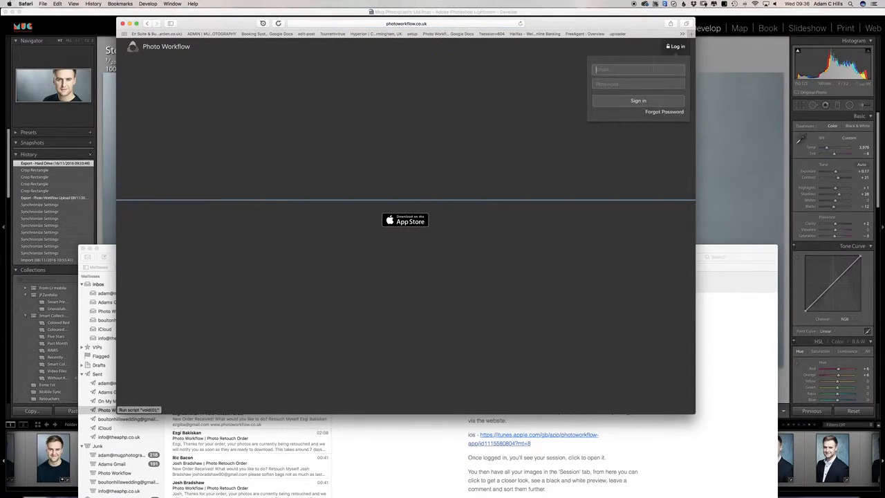
{"action": "key", "text": "Down"}
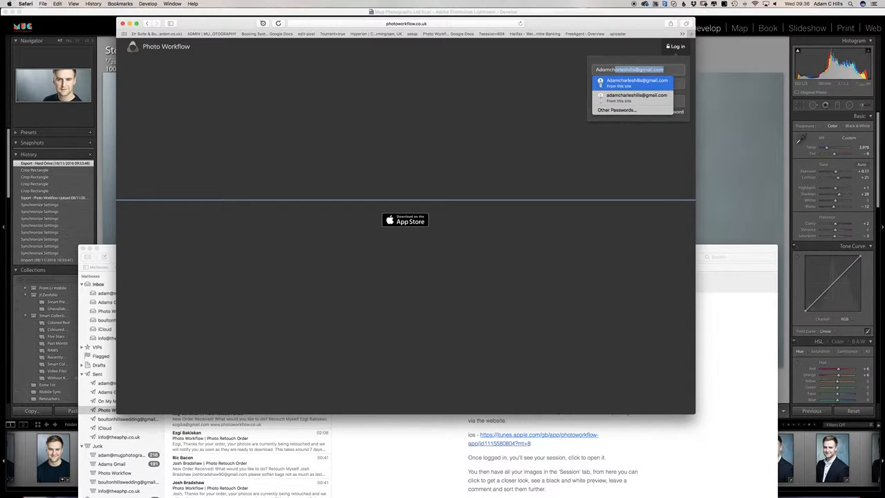
{"action": "key", "text": "Return"}
{"action": "key", "text": "Return"}
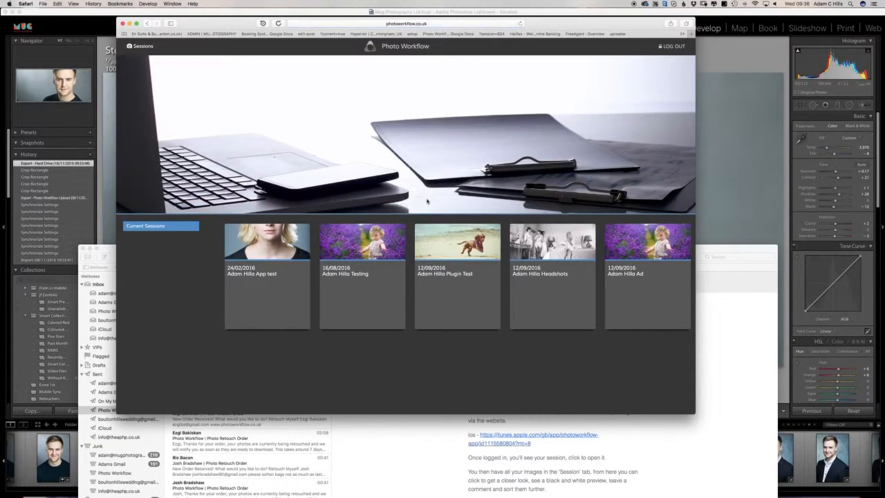
Step: Open the Testing gallery, read its client instructions, then check Favourites and Cart
{"action": "left_click", "coordinate": [378, 250]}
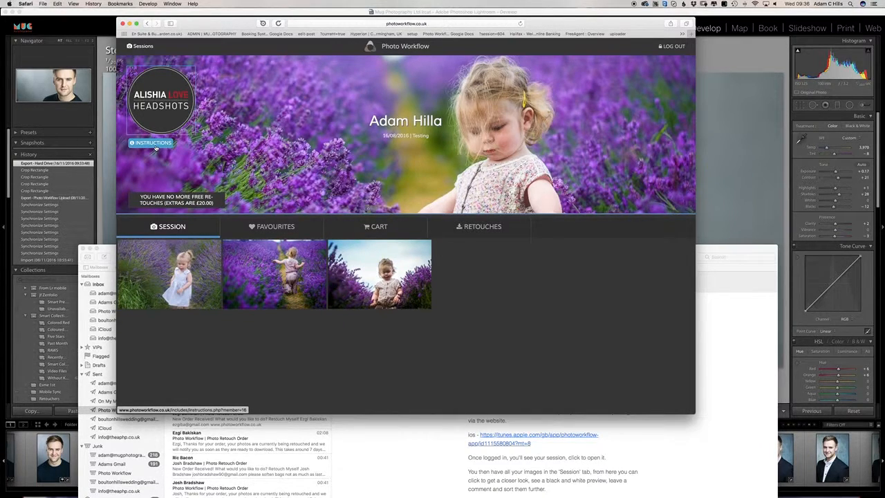
{"action": "left_click", "coordinate": [153, 143]}
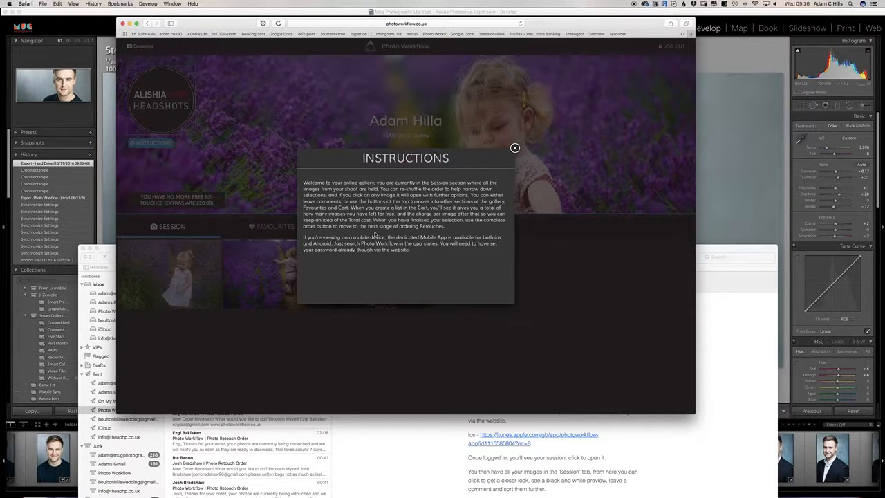
{"action": "left_click", "coordinate": [514, 148]}
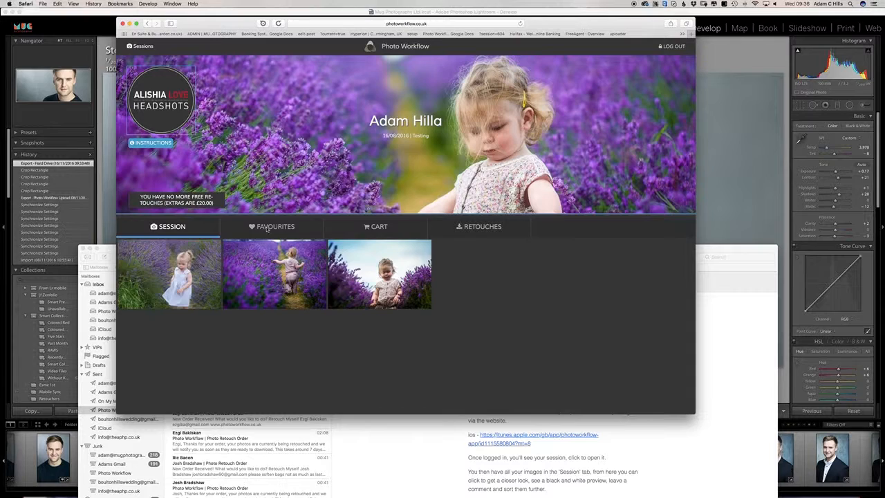
{"action": "left_click", "coordinate": [267, 228]}
{"action": "left_click", "coordinate": [377, 228]}
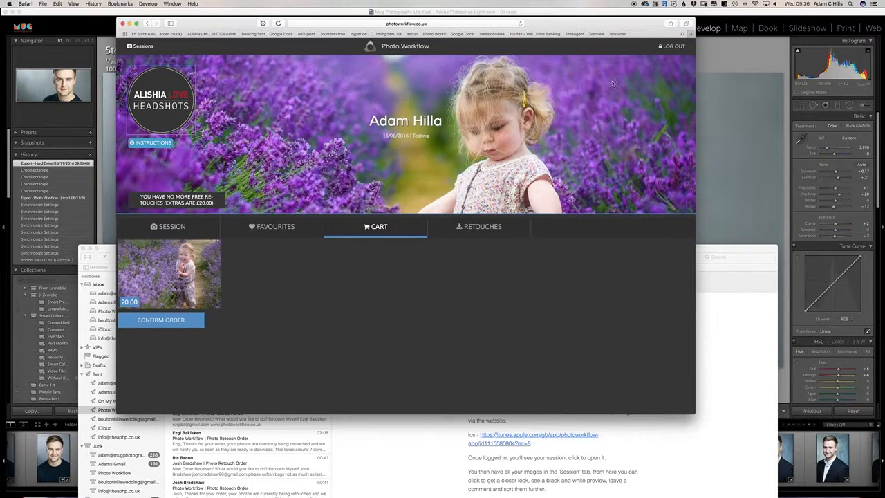
Step: Log out of the client gallery and start entering a login e-mail address
{"action": "left_click", "coordinate": [672, 47]}
{"action": "left_click", "coordinate": [638, 70]}
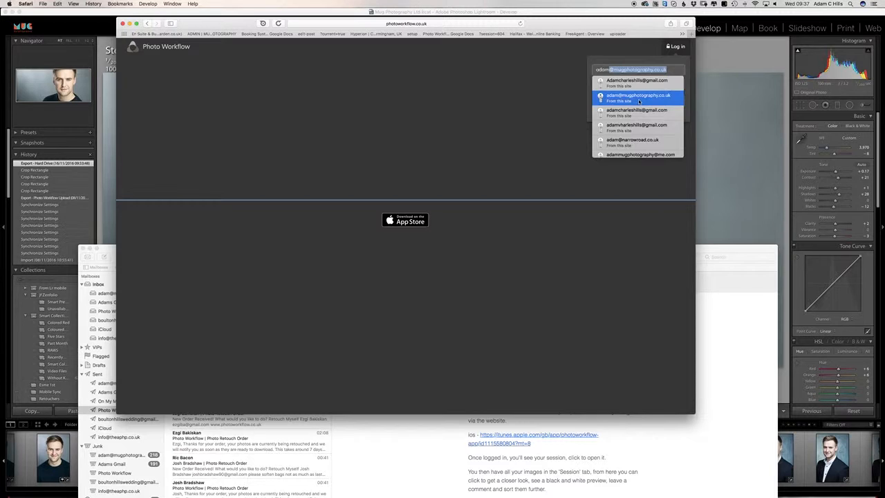
Step: Sign in as the photographer with the saved login and open account Settings
{"action": "left_click", "coordinate": [637, 96]}
{"action": "left_click", "coordinate": [635, 100]}
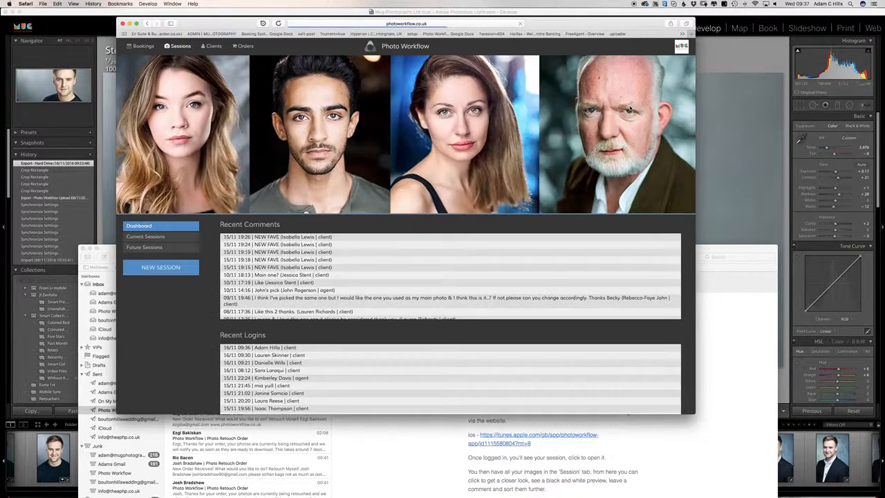
{"action": "left_click", "coordinate": [681, 47]}
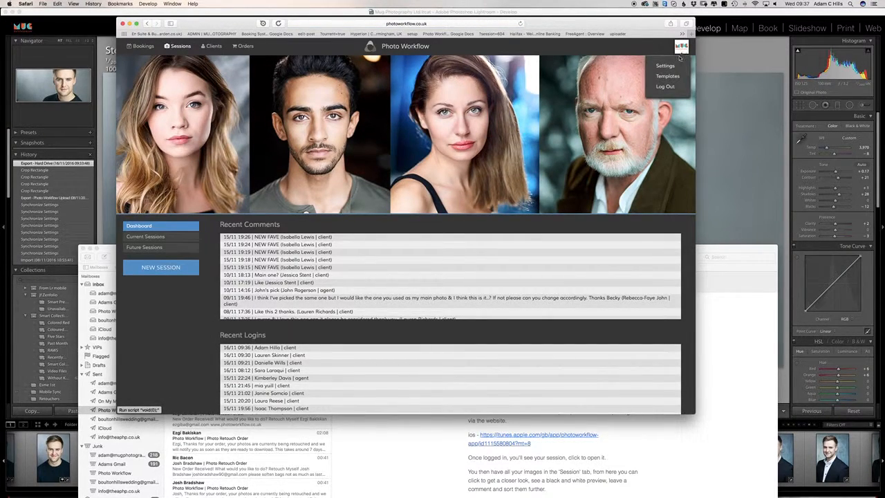
{"action": "left_click", "coordinate": [664, 66]}
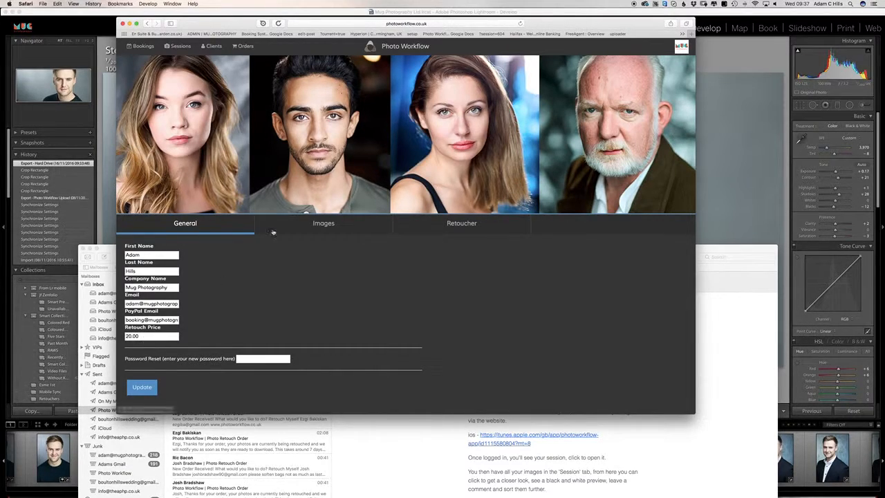
Step: Review the logo, watermark and banner images on the Images settings tab
{"action": "left_click", "coordinate": [356, 229]}
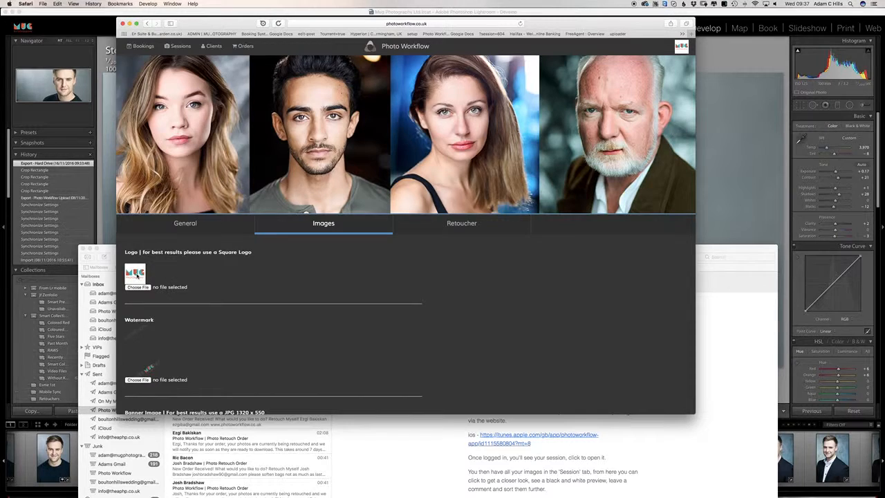
{"action": "scroll", "coordinate": [133, 228], "scroll_direction": "down", "scroll_amount": 3}
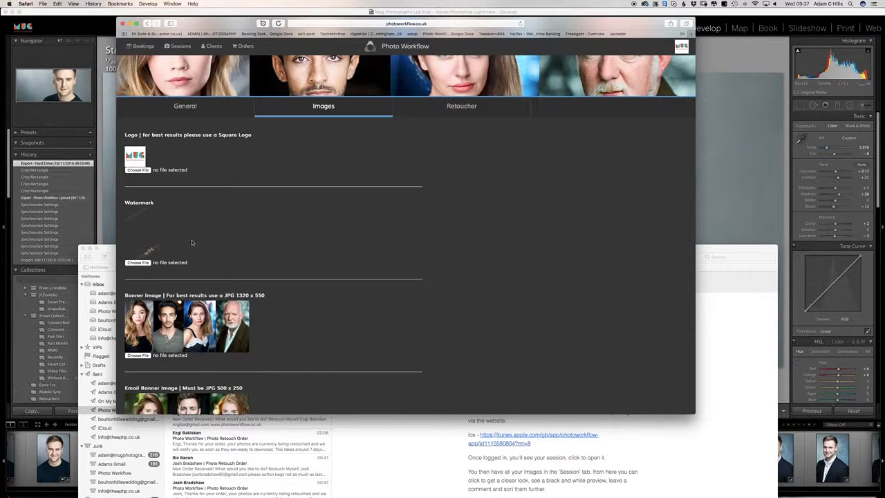
{"action": "scroll", "coordinate": [192, 242], "scroll_direction": "down", "scroll_amount": 3}
{"action": "scroll", "coordinate": [290, 245], "scroll_direction": "up", "scroll_amount": 5}
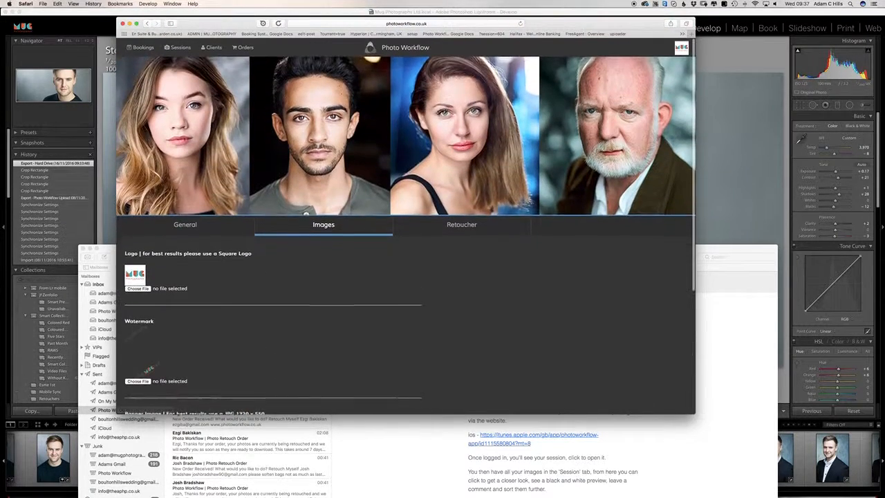
{"action": "scroll", "coordinate": [400, 170], "scroll_direction": "down", "scroll_amount": 5}
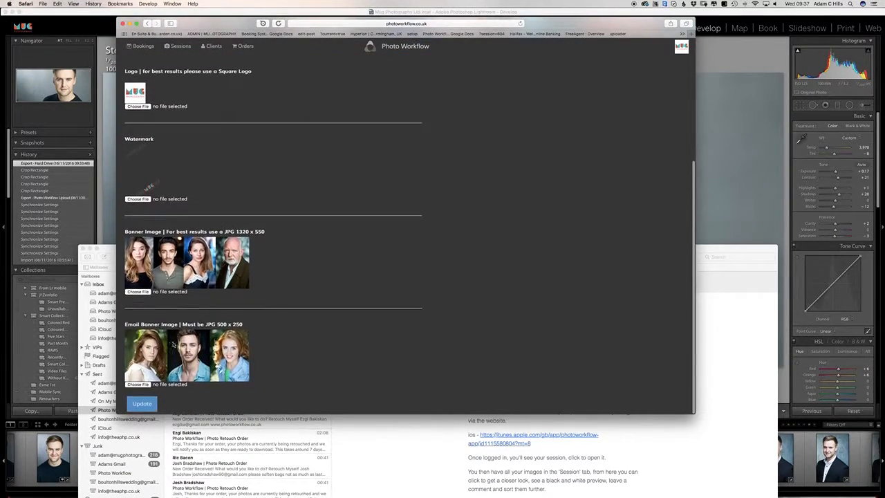
Step: Check the sent welcome e-mail in Mail, then return to the Images settings
{"action": "left_click", "coordinate": [444, 449]}
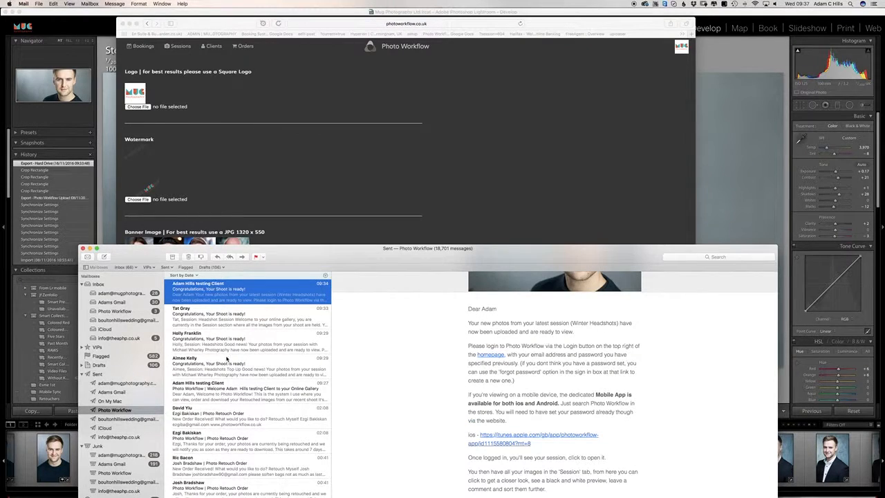
{"action": "left_click", "coordinate": [222, 392]}
{"action": "left_click_drag", "start_coordinate": [526, 250], "coordinate": [474, 355]}
{"action": "left_click", "coordinate": [445, 292]}
{"action": "scroll", "coordinate": [485, 249], "scroll_direction": "up", "scroll_amount": 5}
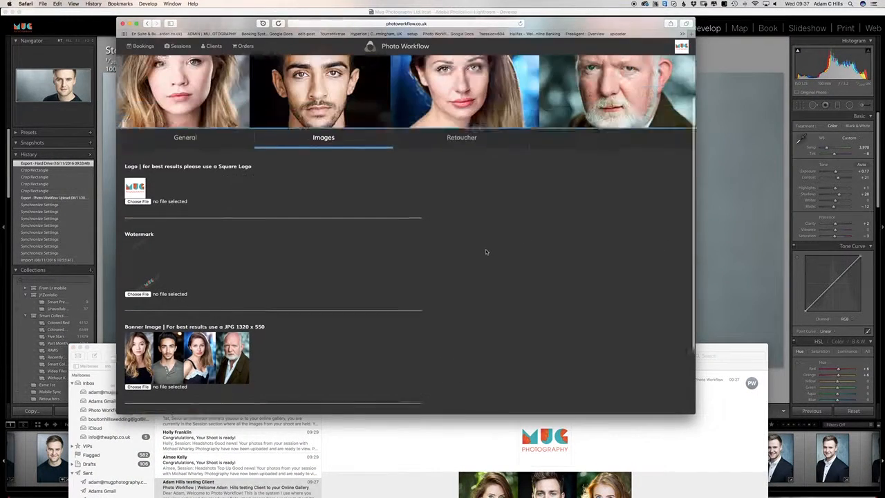
{"action": "scroll", "coordinate": [468, 218], "scroll_direction": "up", "scroll_amount": 2}
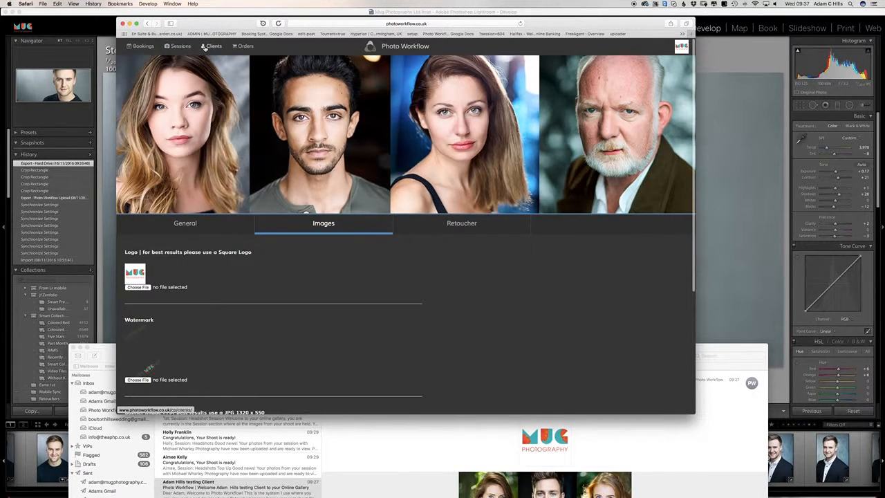
Step: Search the client list by one client's name, then replace it with another name
{"action": "left_click", "coordinate": [205, 47]}
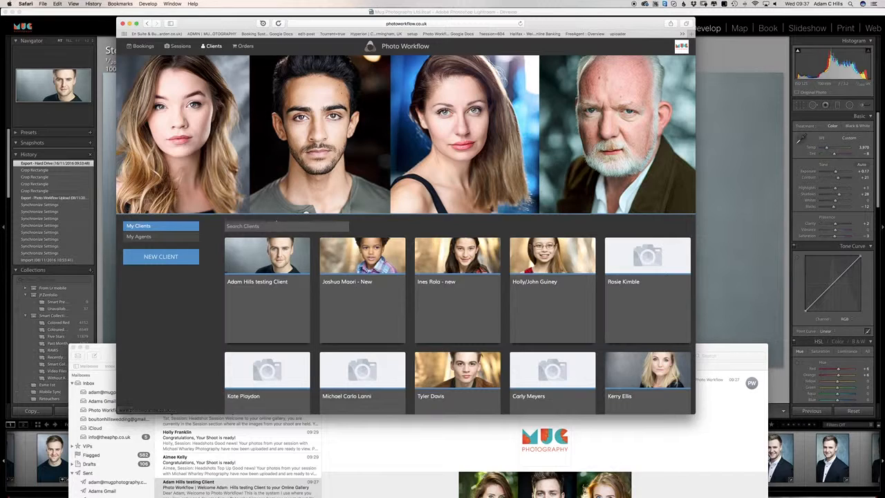
{"action": "type", "text": "adam"}
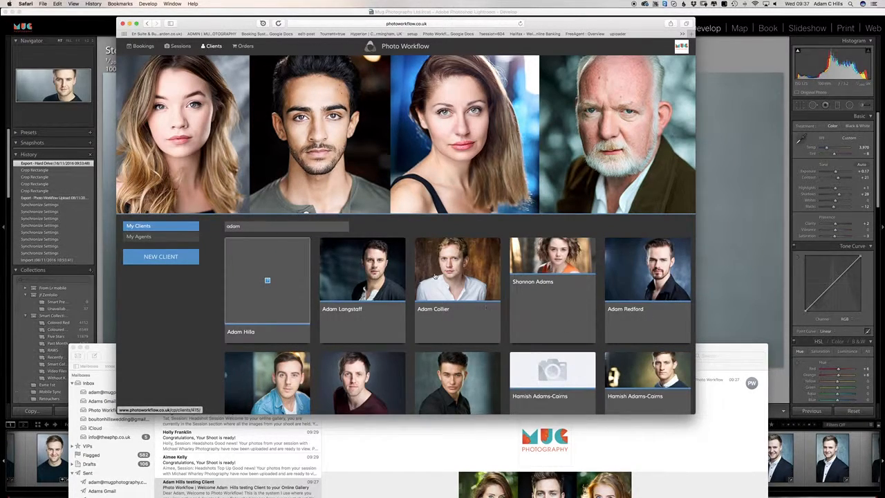
{"action": "key", "text": "super+a"}
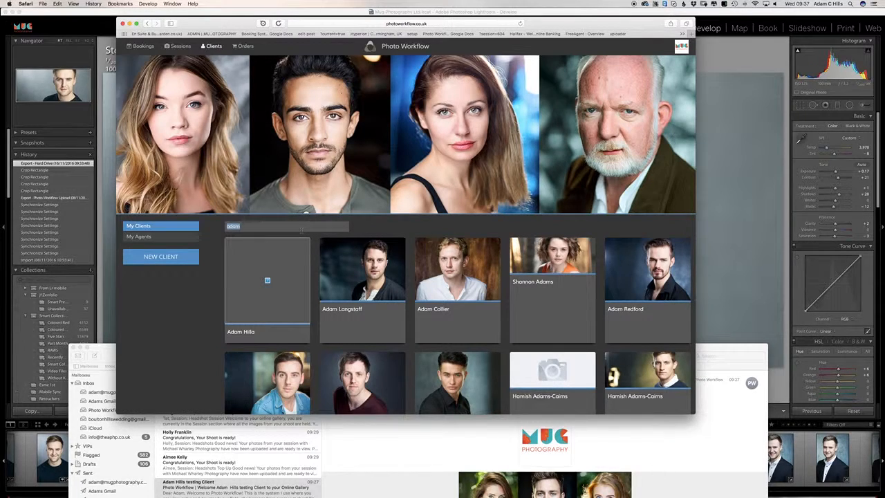
{"action": "type", "text": "sarah"}
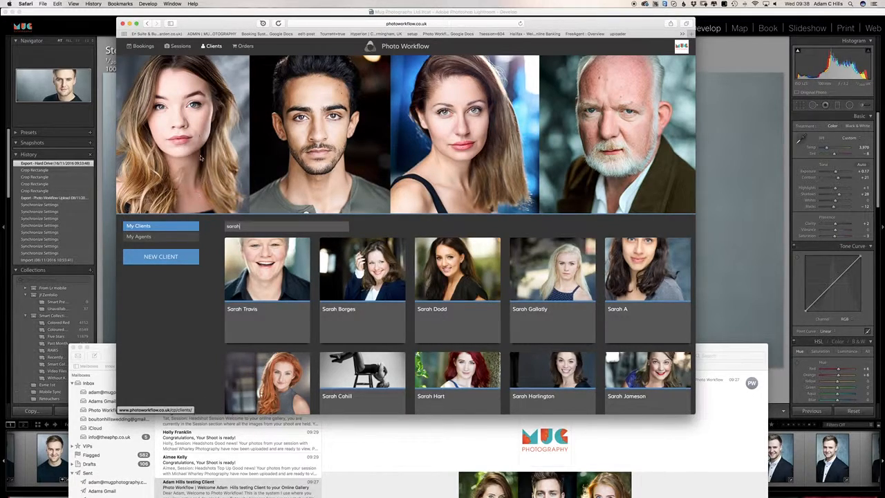
Step: Show Current Sessions, headed by the Winter Headshots session dated 16/11/2016
{"action": "left_click", "coordinate": [177, 46]}
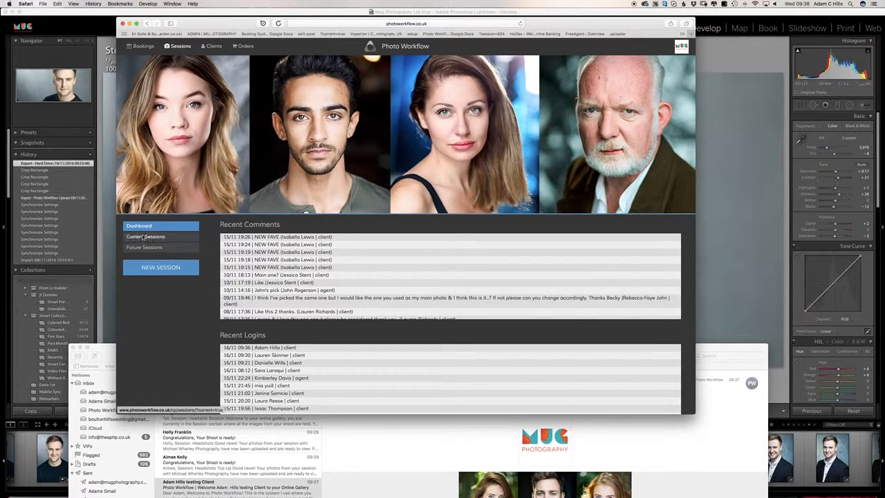
{"action": "left_click", "coordinate": [145, 237]}
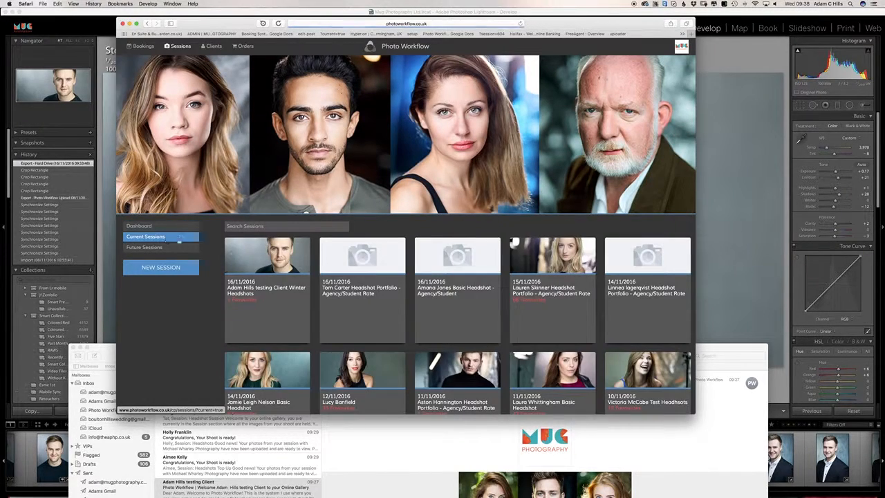
{"action": "scroll", "coordinate": [437, 297], "scroll_direction": "down", "scroll_amount": 2}
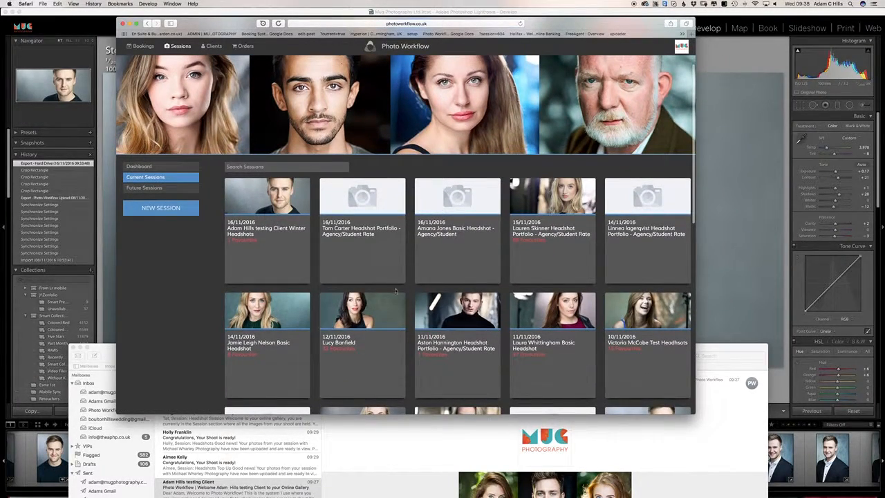